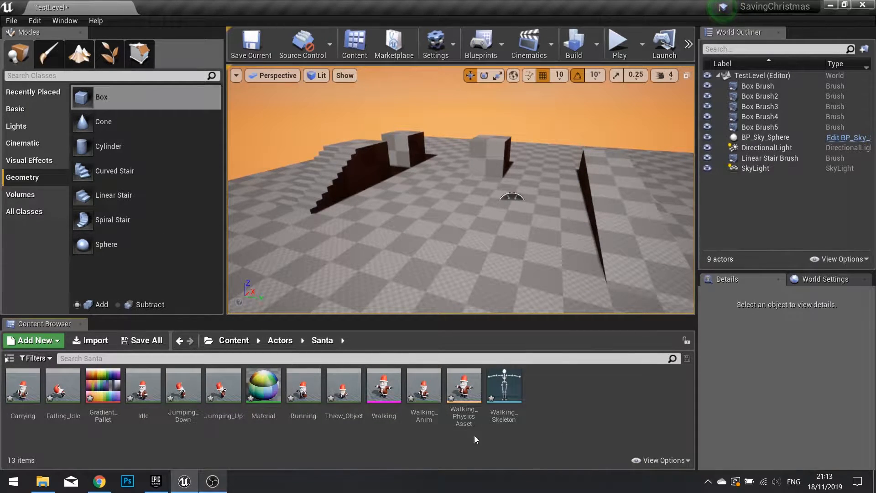
- Preview the Walking skeletal mesh and the Running, Carrying and Jumping_Up animations in the Santa folder
double_click(390, 386)
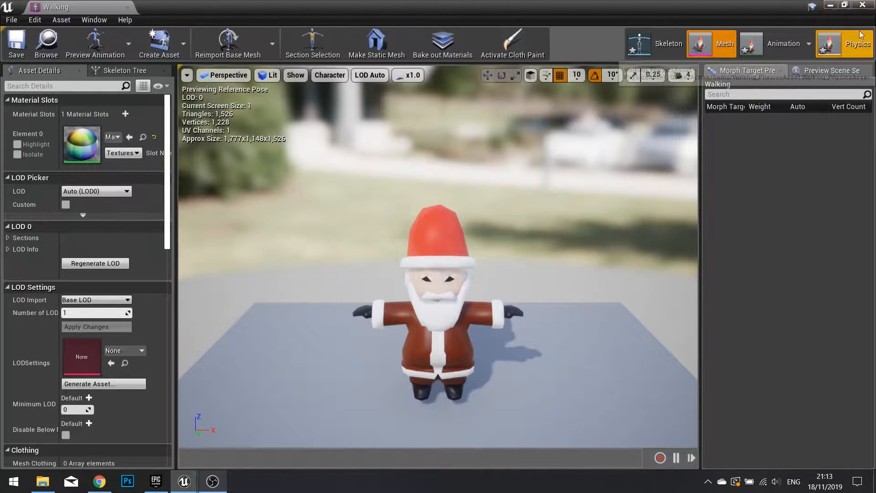
left_click(863, 5)
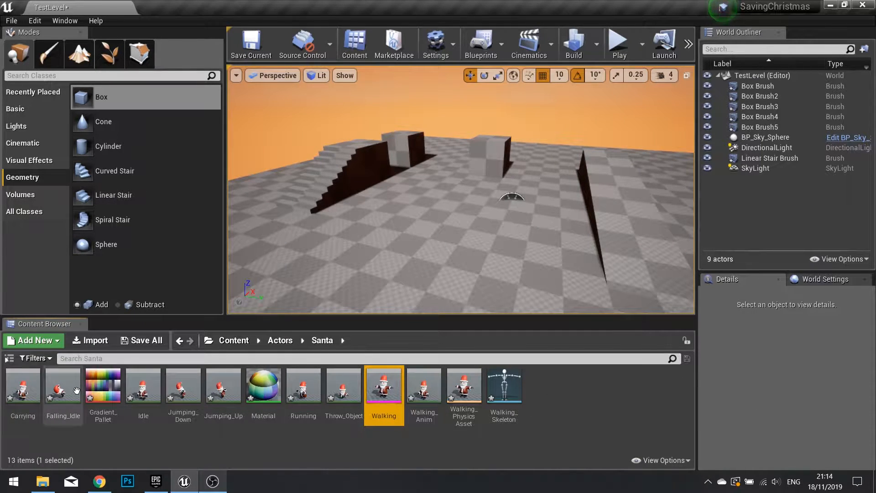
double_click(307, 386)
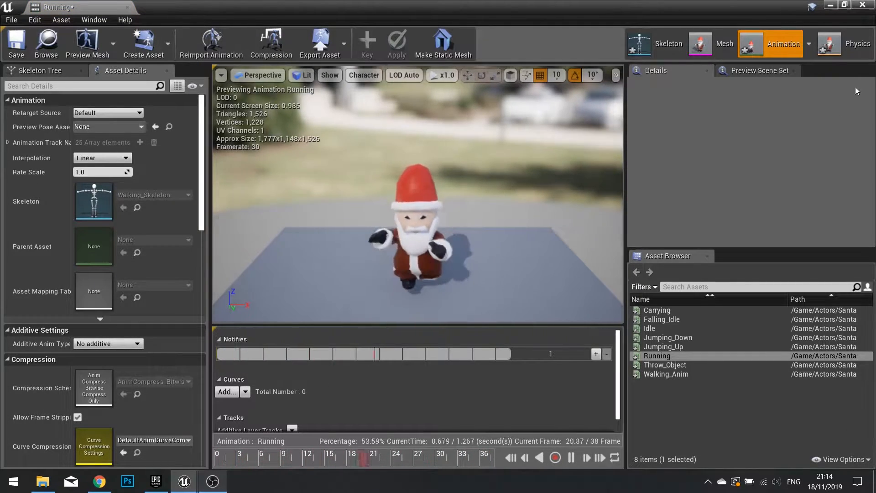
left_click(862, 6)
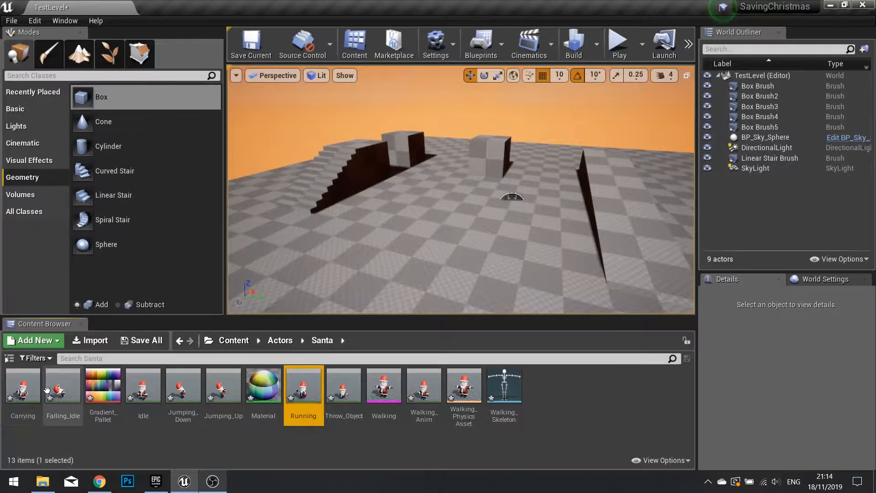
double_click(21, 392)
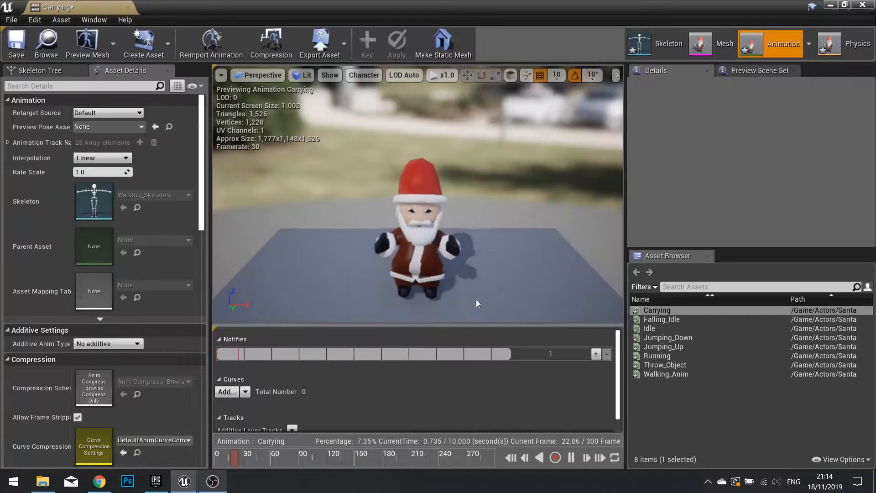
left_click(863, 5)
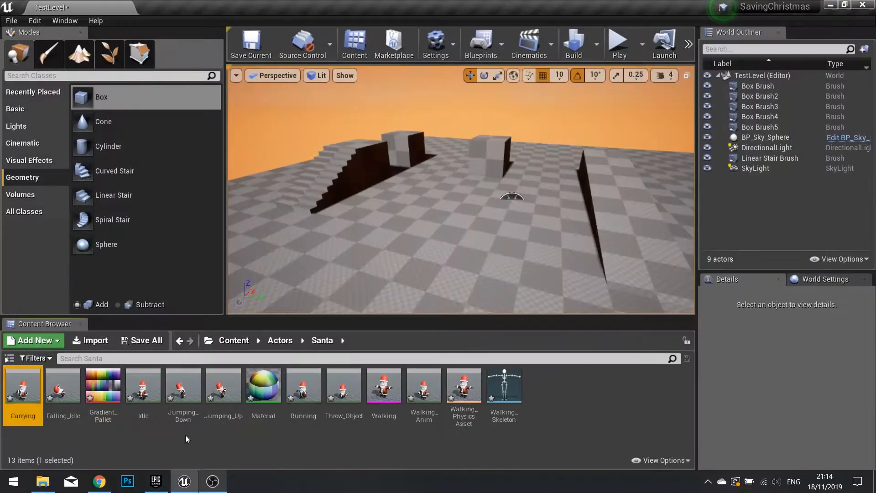
left_click(231, 390)
double_click(231, 390)
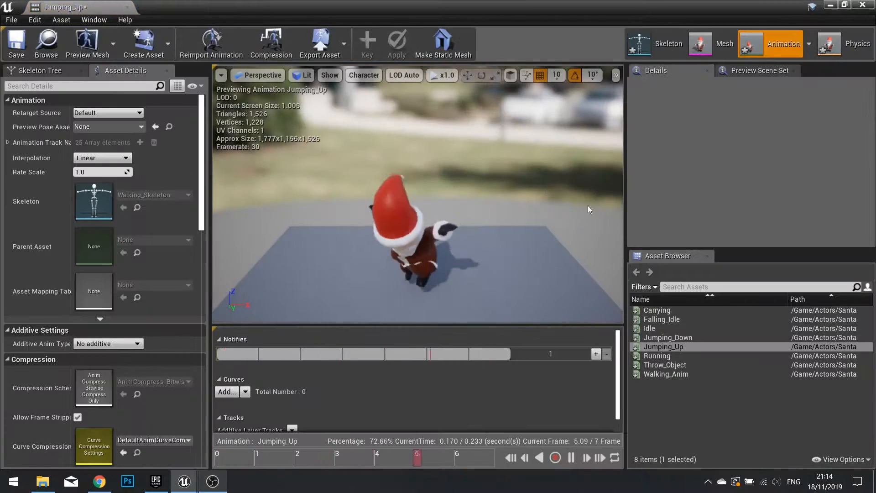
left_click(863, 6)
left_click(608, 405)
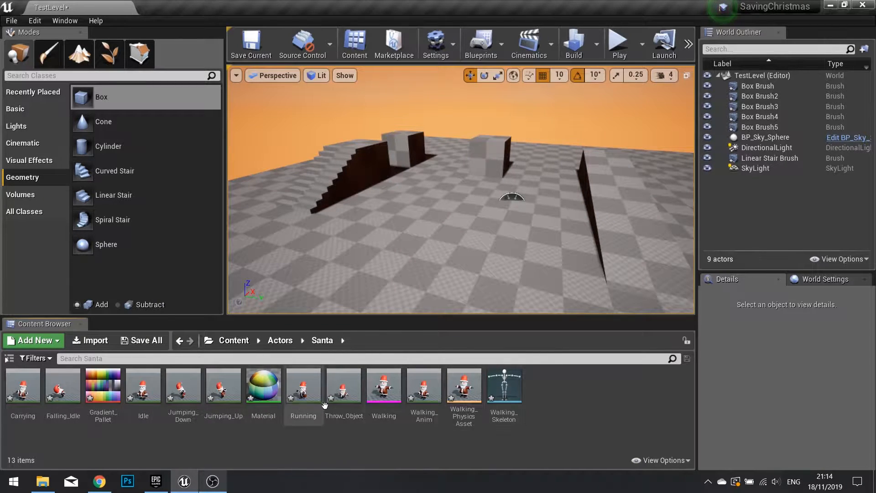
- Create an Animation Blueprint in the Santa folder targeting Walking_Skeleton and name it Santa_Anim
right_click(541, 389)
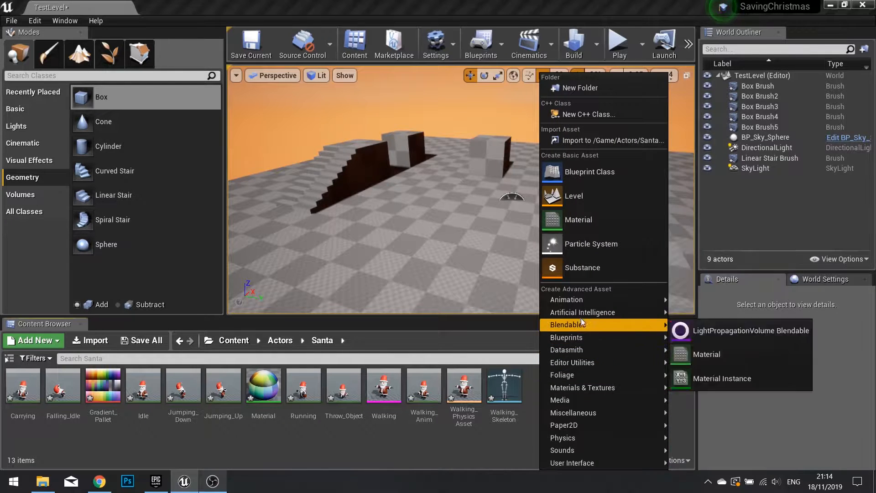
mouse_move(576, 301)
left_click(721, 224)
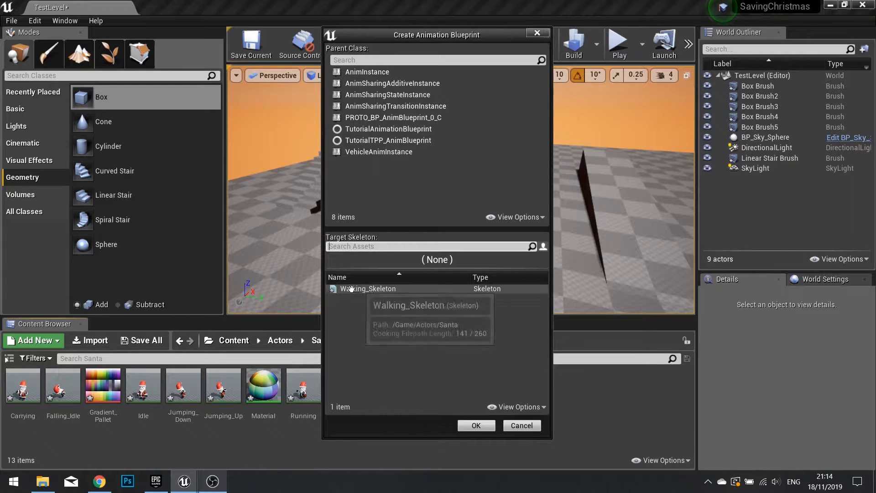
left_click(401, 295)
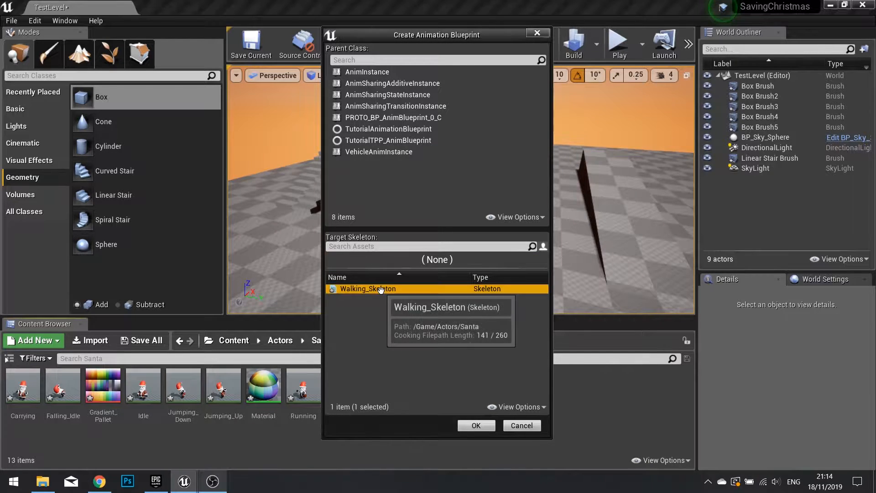
left_click(476, 426)
type("S")
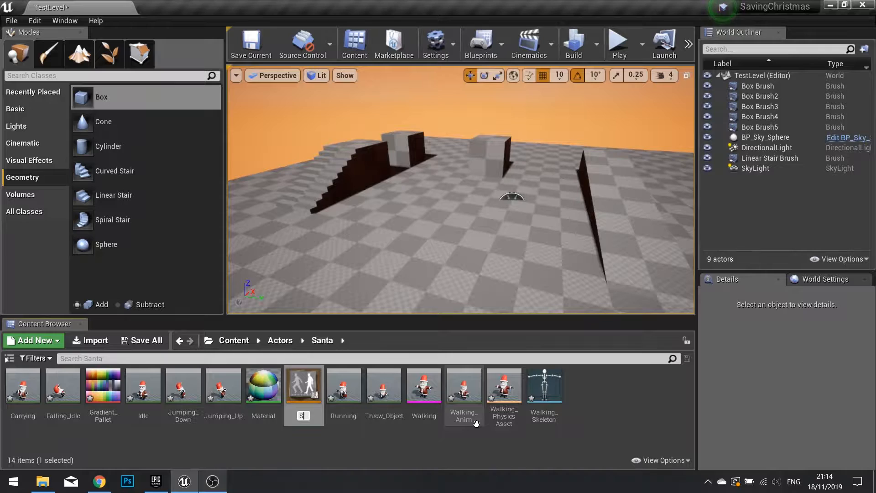
type("anta_Anim")
key("Return")
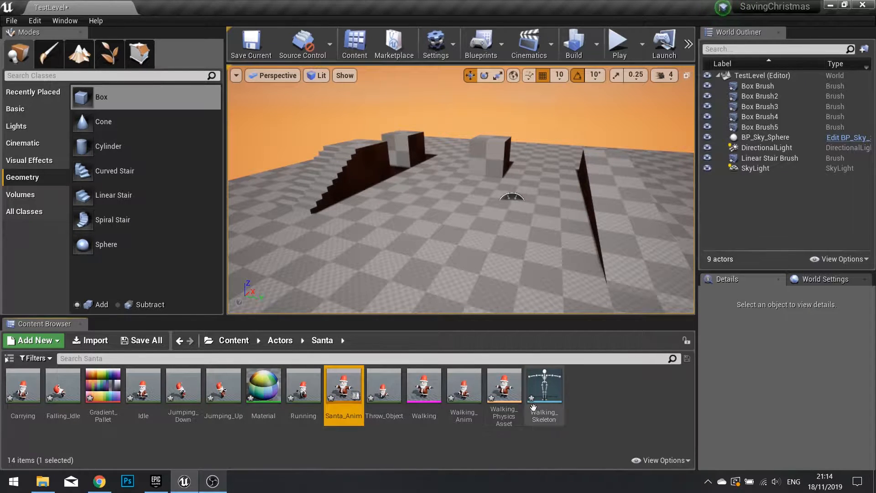
- Open Santa_Anim and add a new state machine connected to the Output Pose's Result in the AnimGraph
double_click(344, 387)
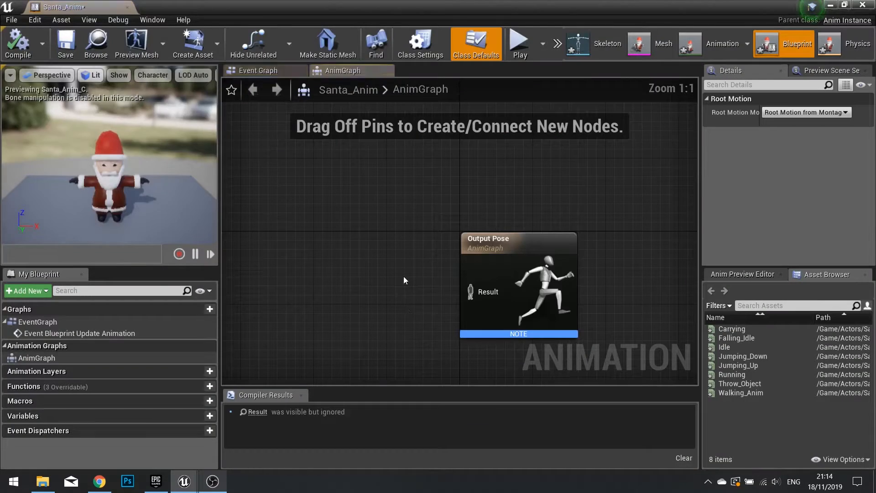
right_click_drag(429, 286, 321, 203)
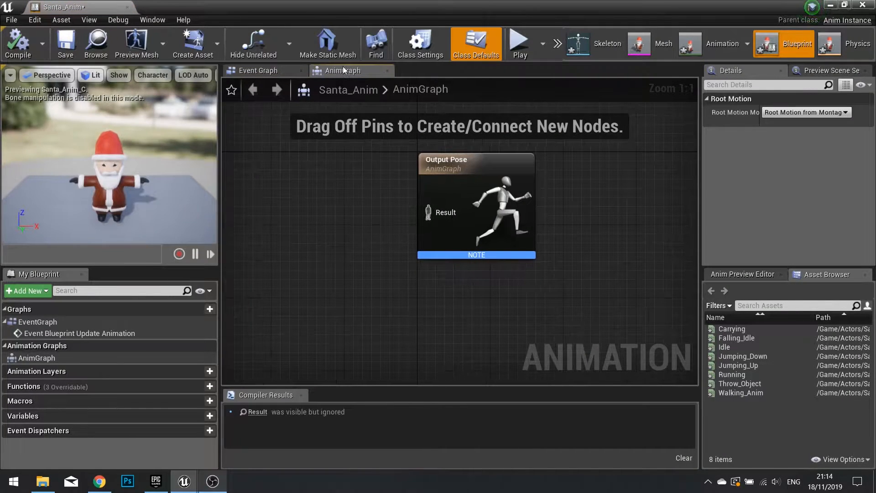
right_click_drag(448, 184, 458, 249)
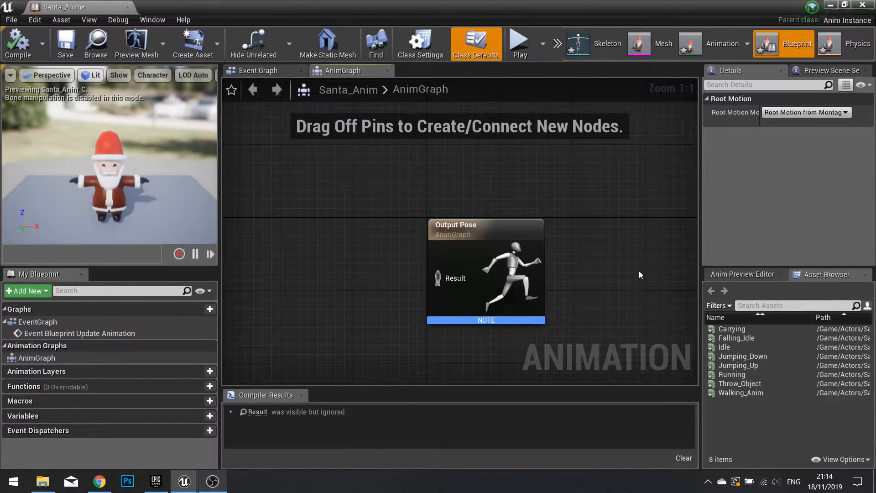
right_click_drag(392, 293, 453, 309)
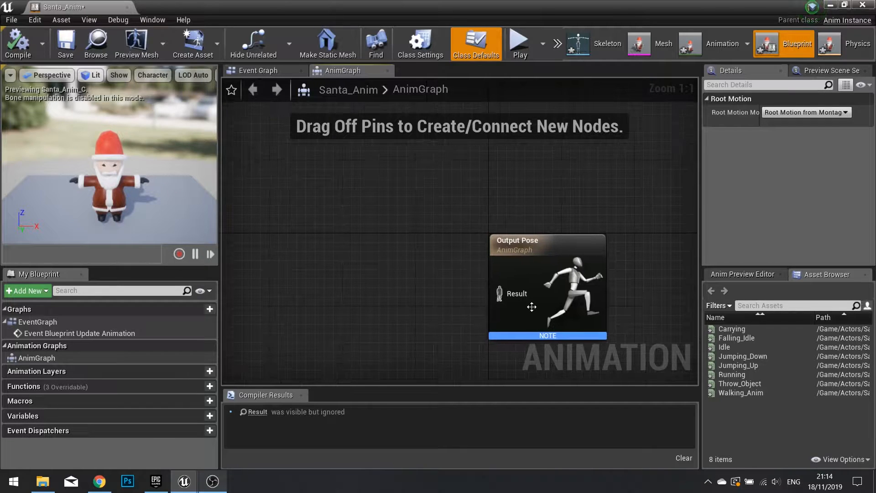
left_click_drag(507, 297, 368, 192)
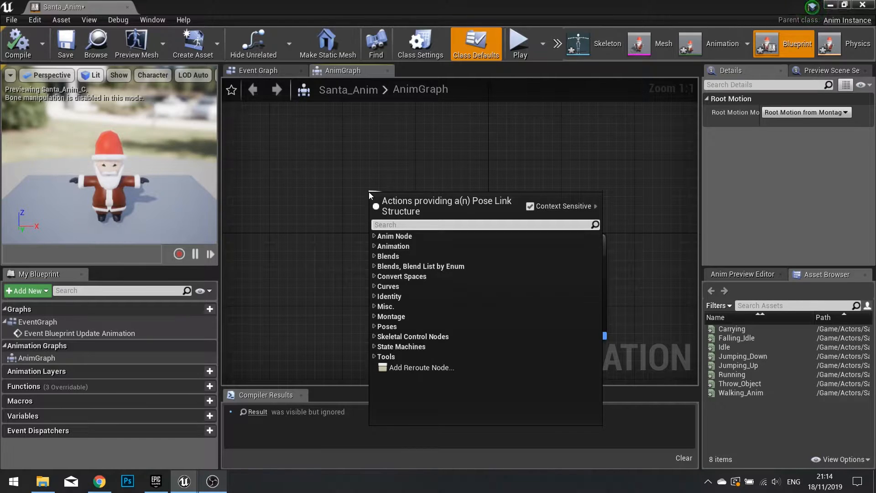
type("creat")
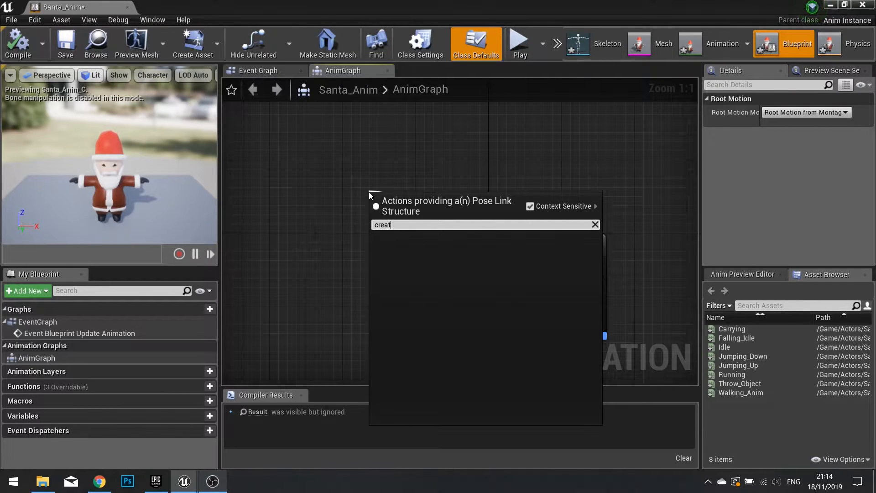
key("BackSpace")
key("BackSpace")
type("stat")
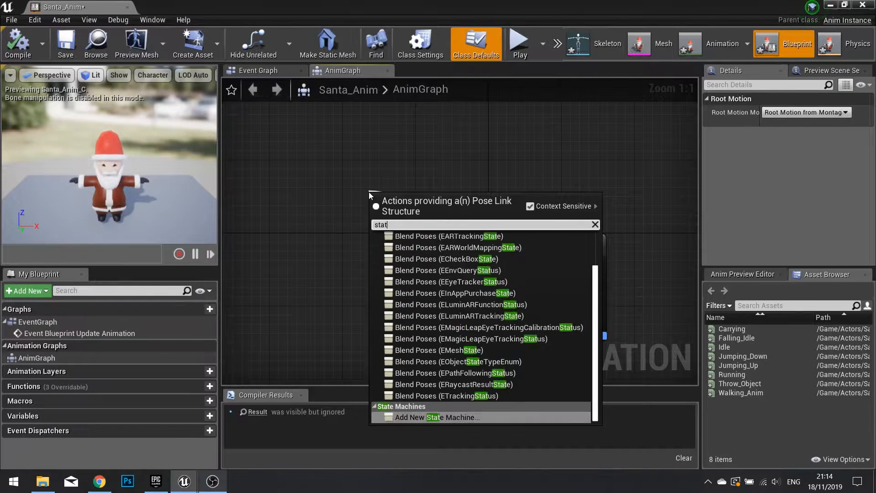
type("ema")
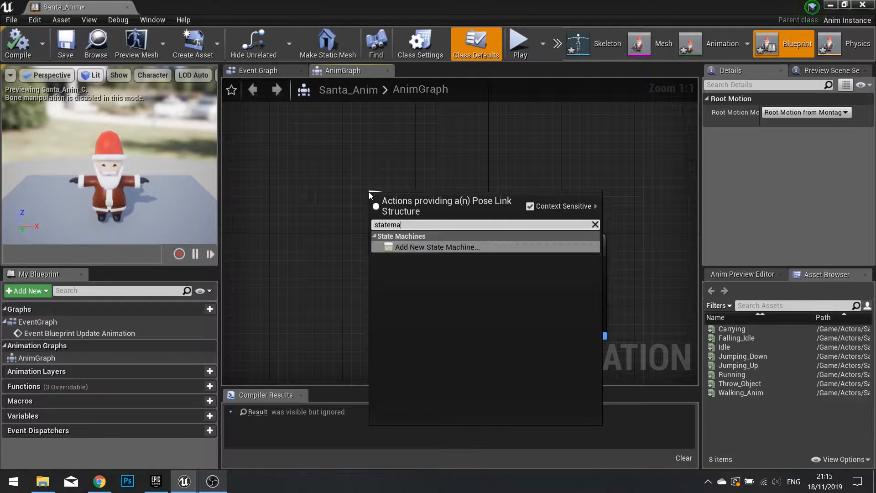
key("Return")
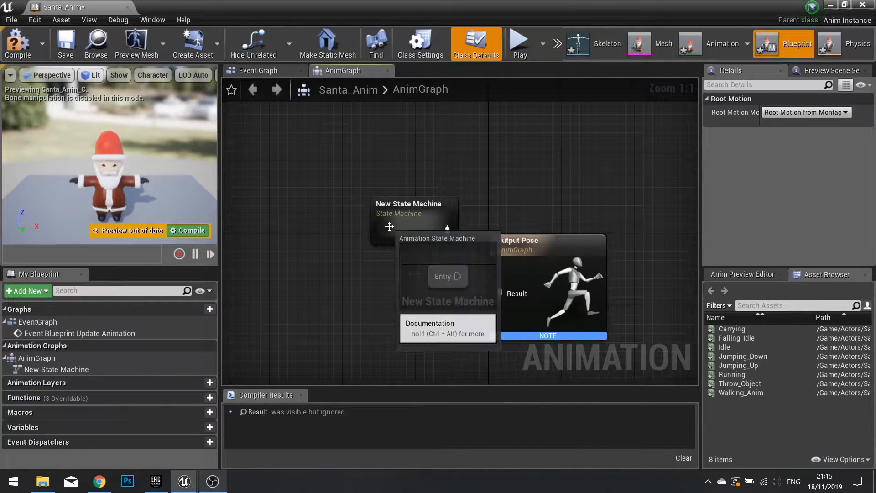
- Name the new state machine Movement and place its node farther from the Output Pose node
type("Movement")
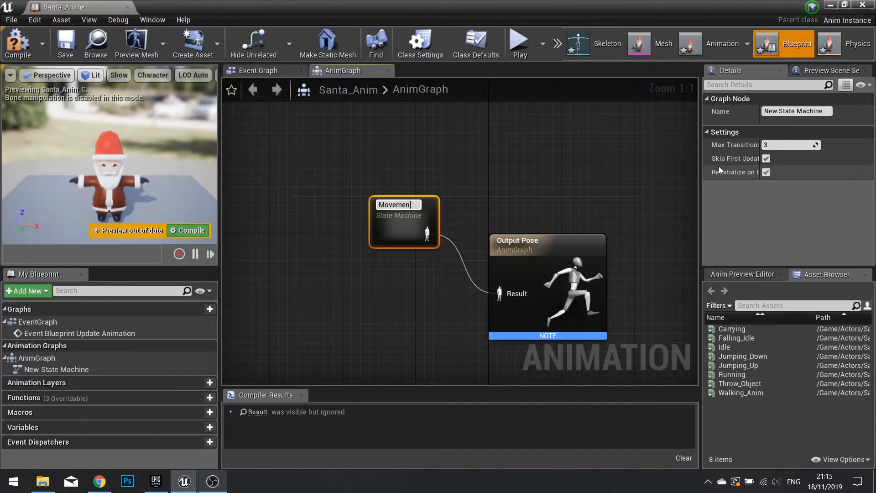
key("Return")
left_click_drag(413, 225, 368, 207)
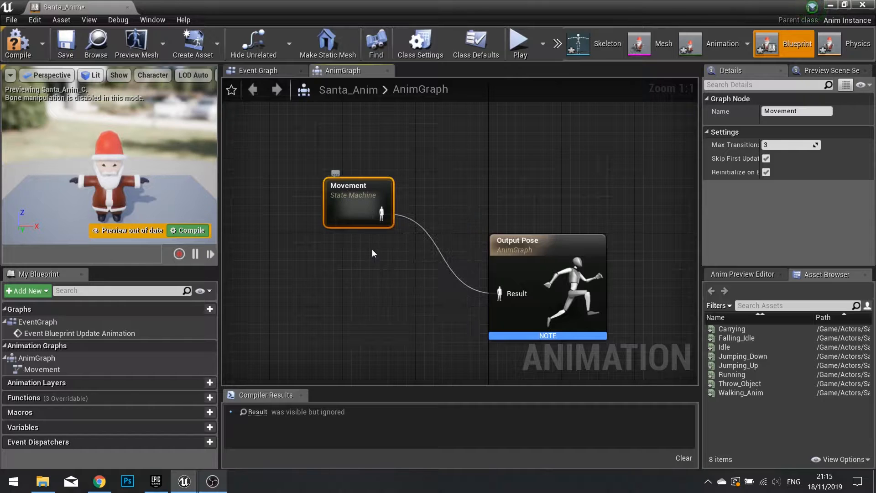
- Inside the Movement state machine, add a state named Idle/Walk/Run linked from Entry, and compile the blueprint
double_click(350, 195)
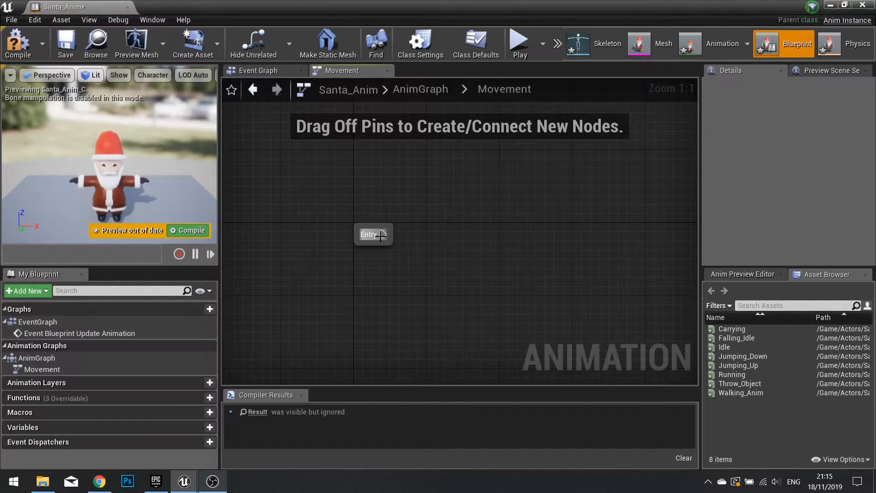
left_click_drag(380, 236, 491, 230)
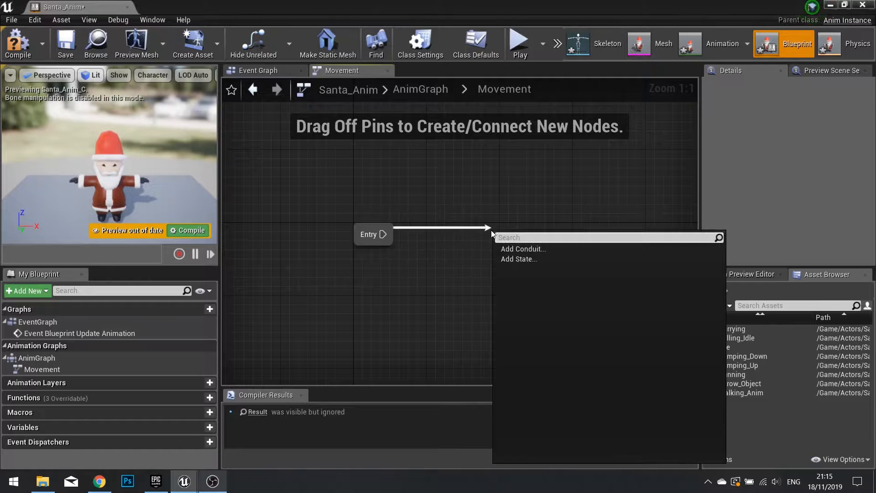
left_click(516, 260)
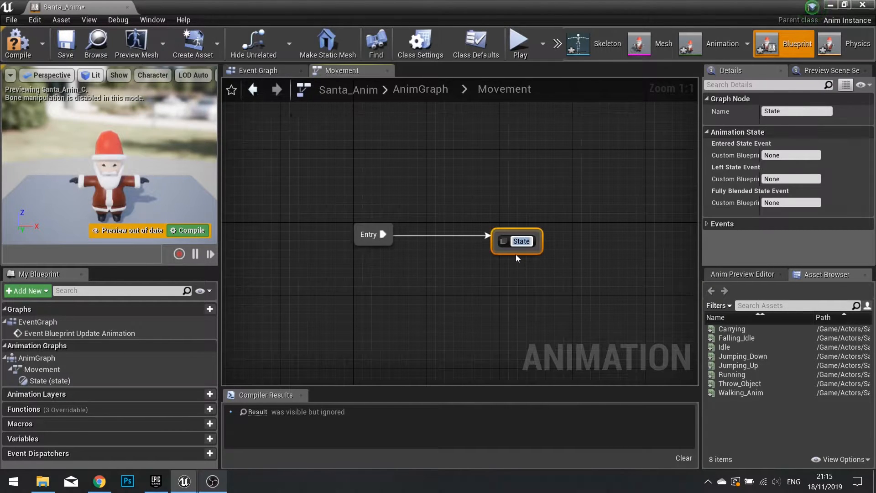
type("Idle/Walk/Run")
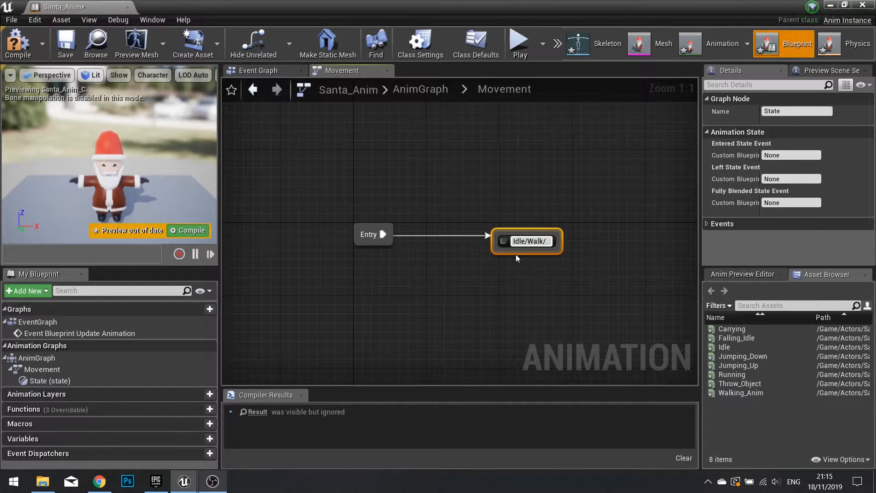
key("Return")
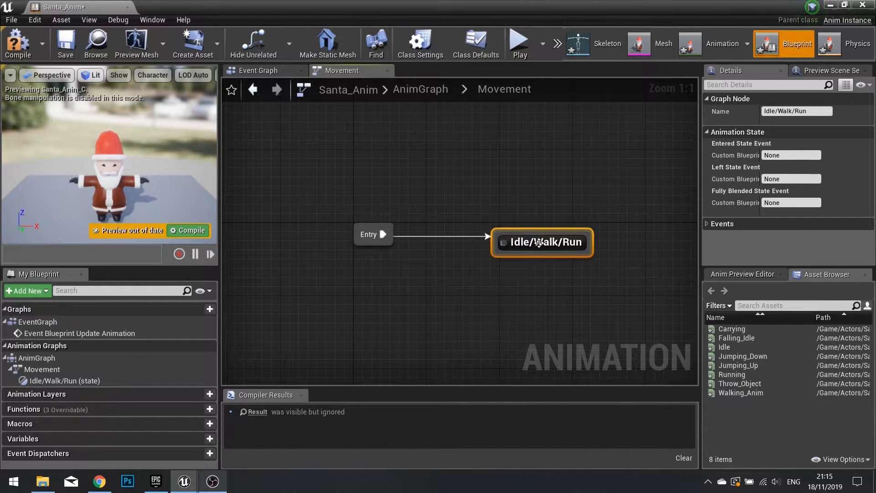
left_click_drag(544, 245, 523, 238)
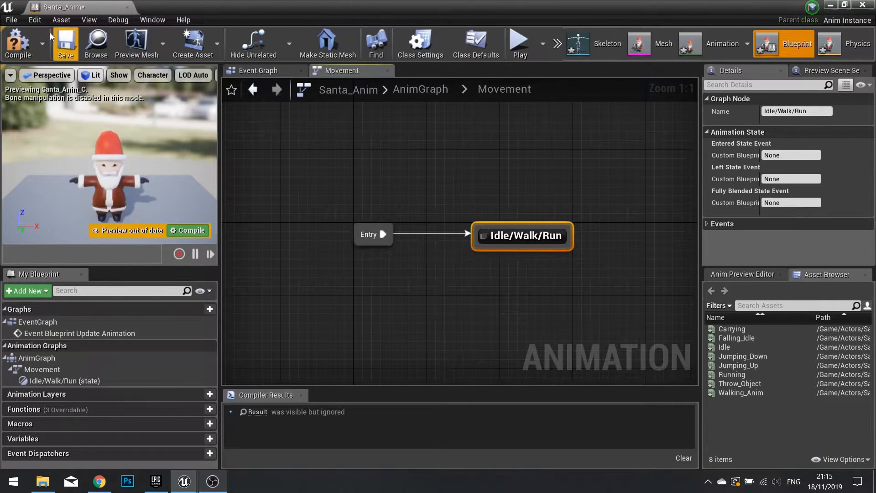
left_click(18, 44)
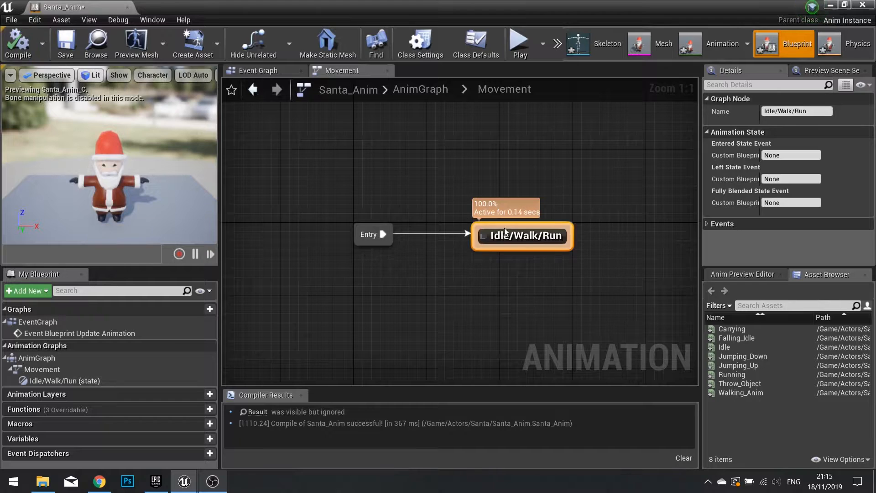
left_click(864, 6)
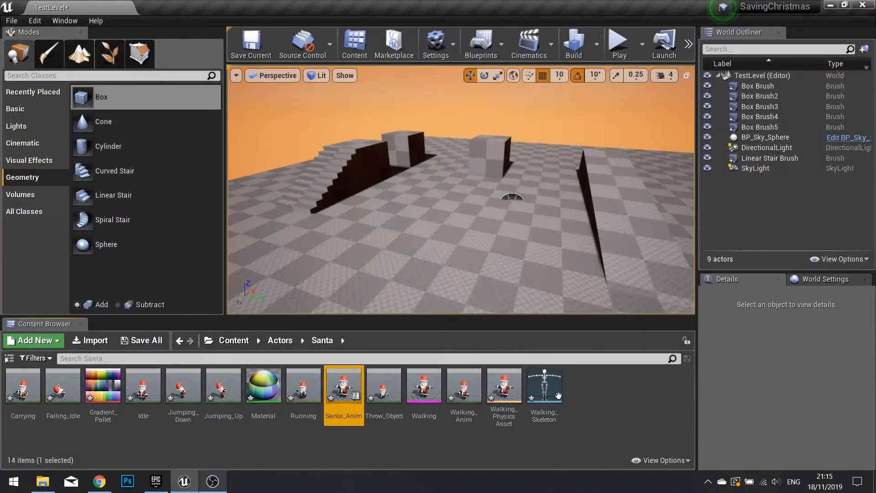
- Create a 1D blend space for Walking_Skeleton in the Santa folder and name it SantaRun_BS
right_click(593, 382)
mouse_move(596, 374)
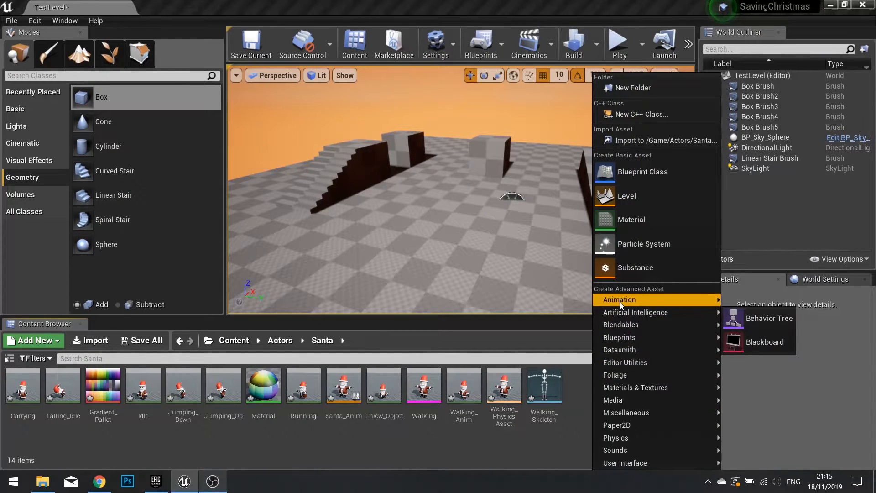
mouse_move(620, 301)
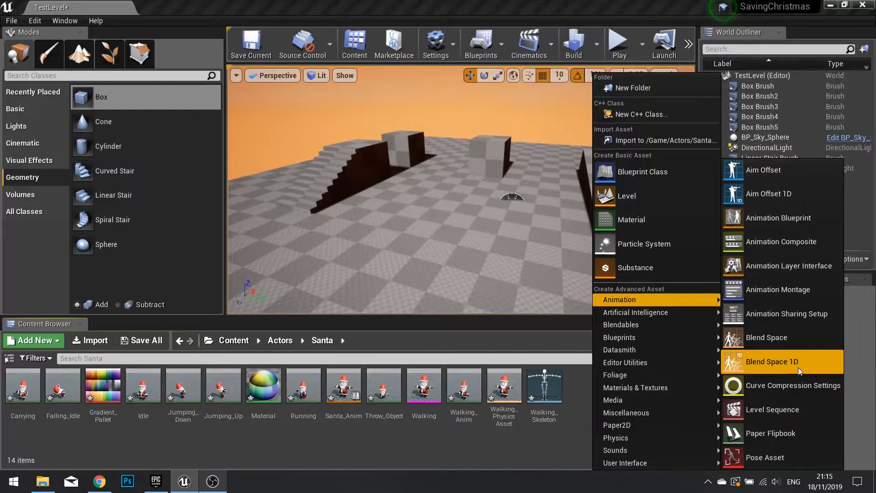
left_click(786, 366)
left_click(342, 91)
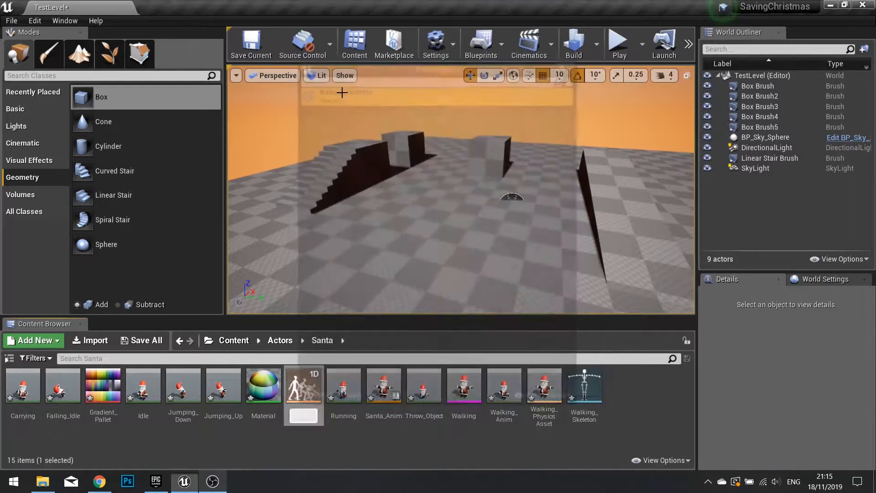
type("Sa")
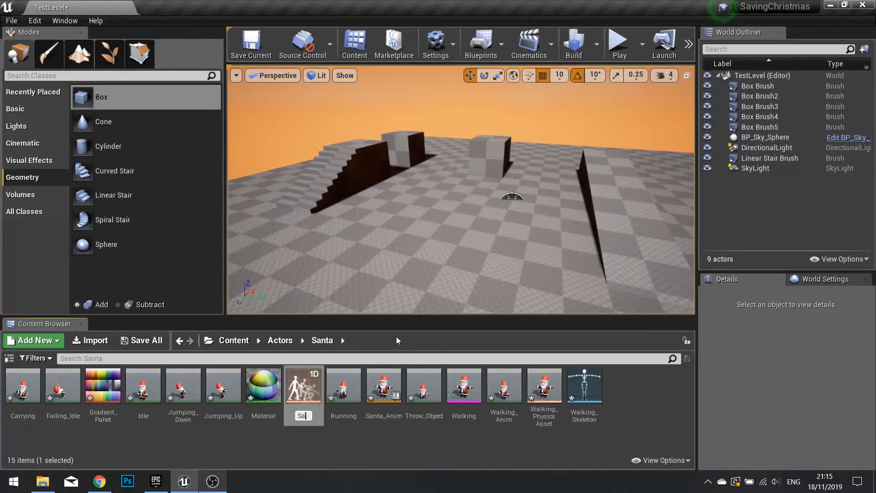
type("ntaRun_BS")
key("Return")
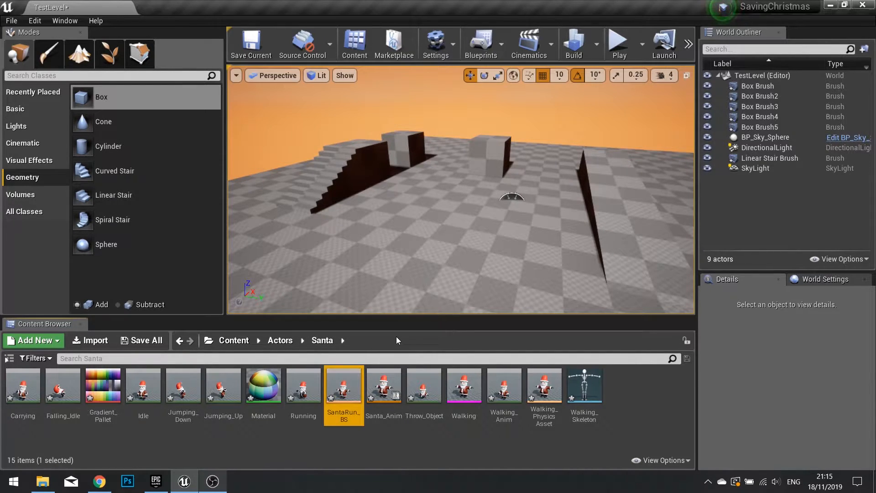
- Open SantaRun_BS and place Idle at the start, Walking_Anim at the midpoint and Running at the end, previewing the blend
double_click(350, 395)
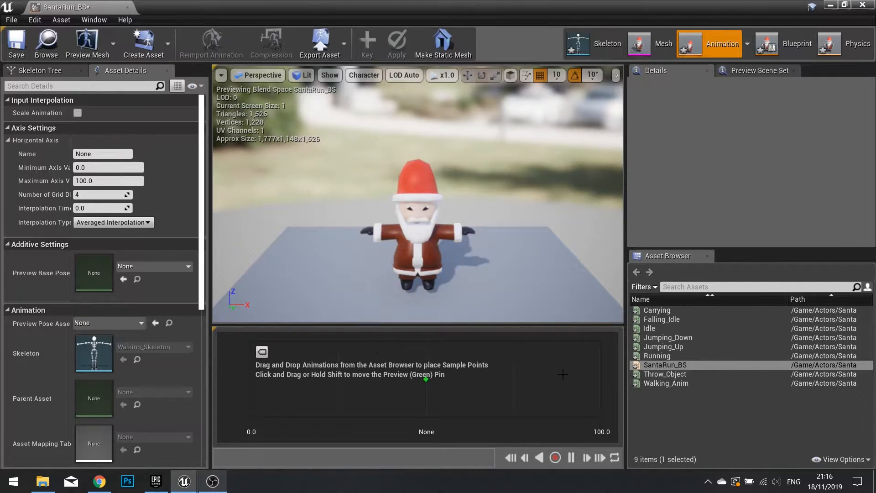
left_click_drag(649, 328, 255, 383)
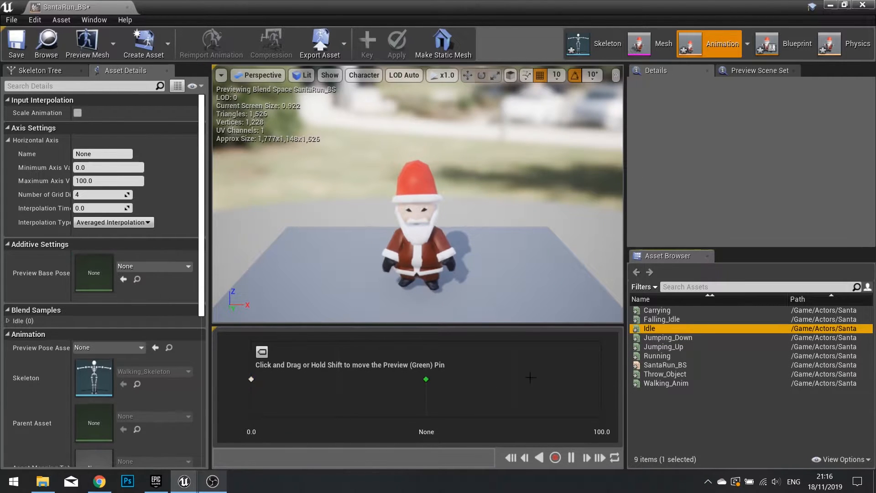
left_click_drag(667, 383, 426, 380)
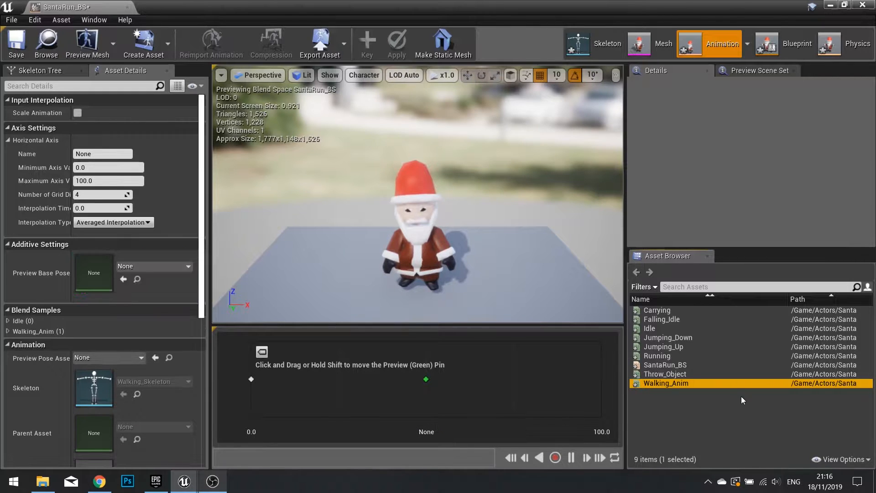
left_click_drag(660, 358, 589, 382)
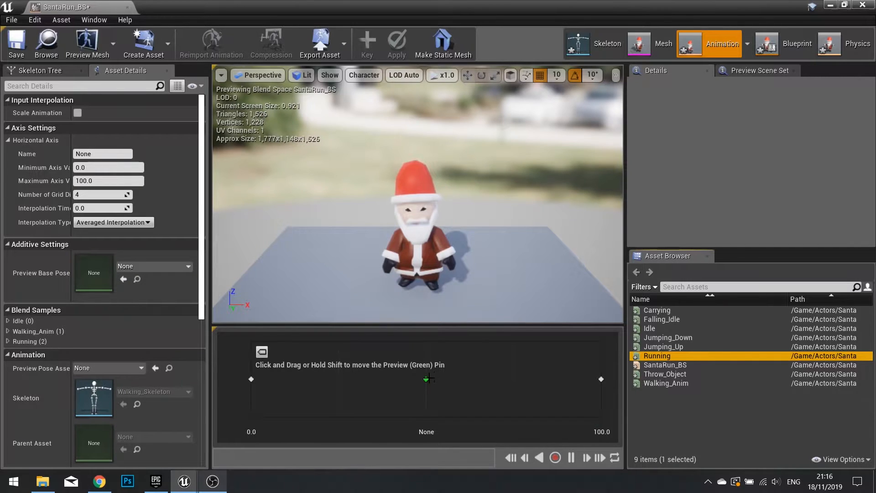
left_click_drag(429, 378, 523, 391)
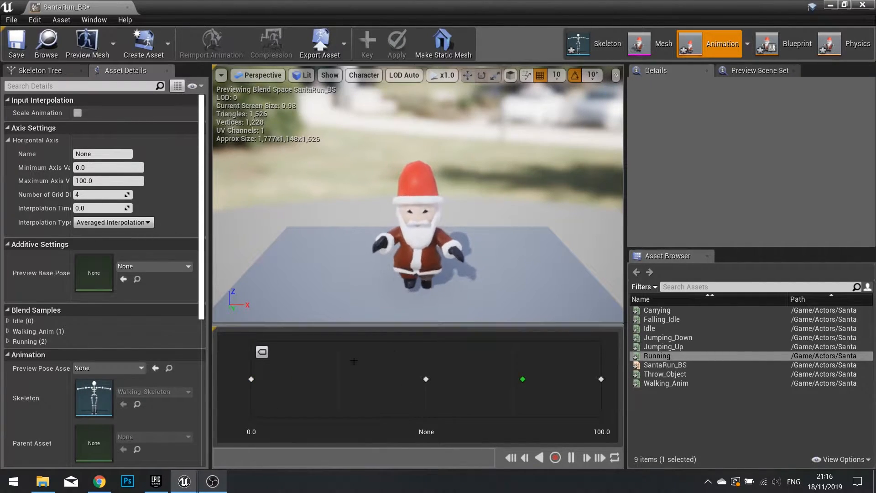
- Name the blend space's horizontal axis Speed with a maximum value of 600, then save and close the asset
left_click(7, 141)
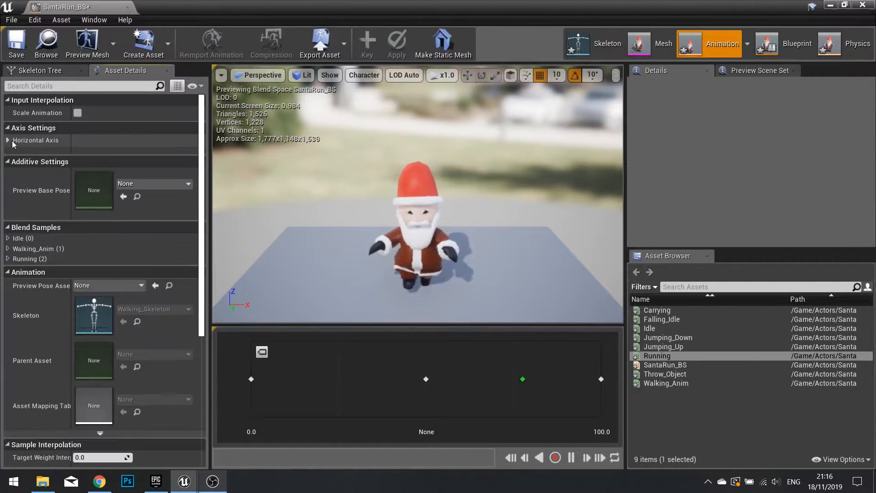
left_click(8, 141)
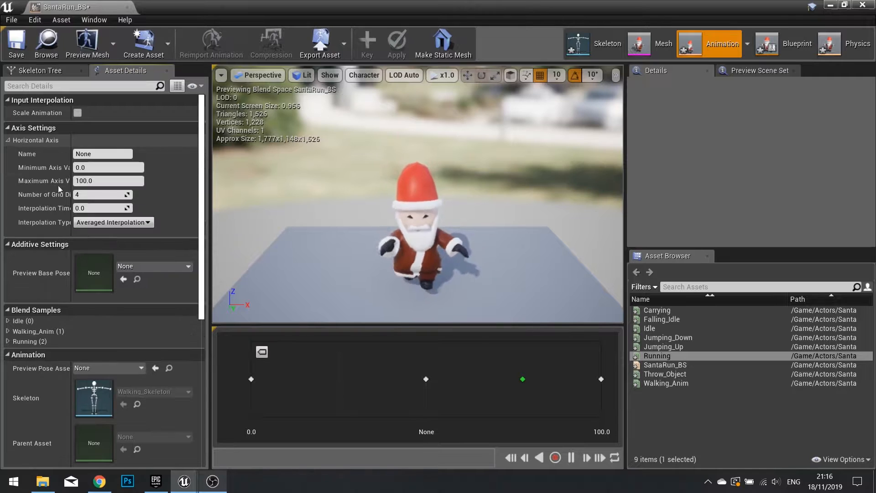
left_click_drag(96, 155, 7, 155)
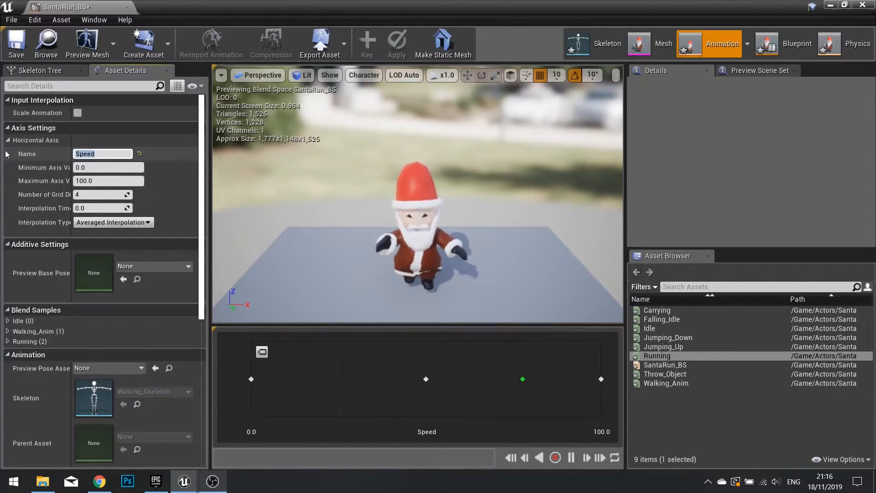
left_click_drag(91, 182, 2, 181)
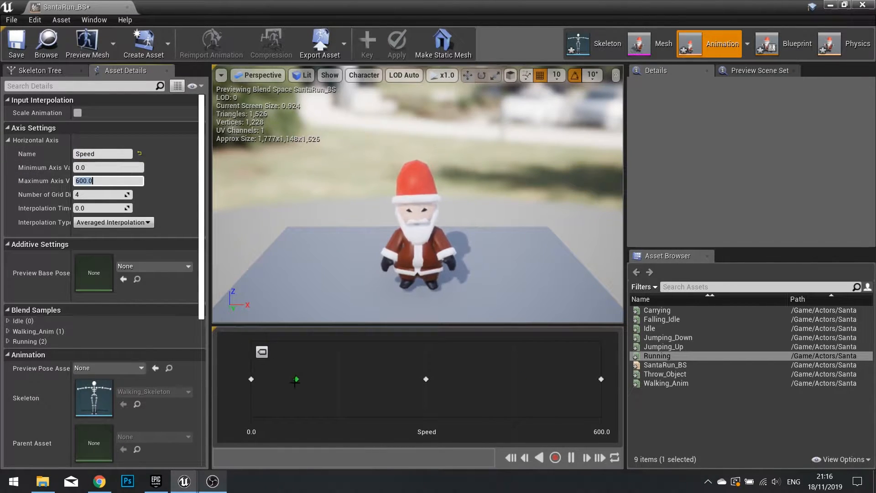
mouse_move(296, 379)
left_mouse_down()
mouse_move(601, 379)
mouse_move(302, 379)
left_mouse_up()
left_click(11, 50)
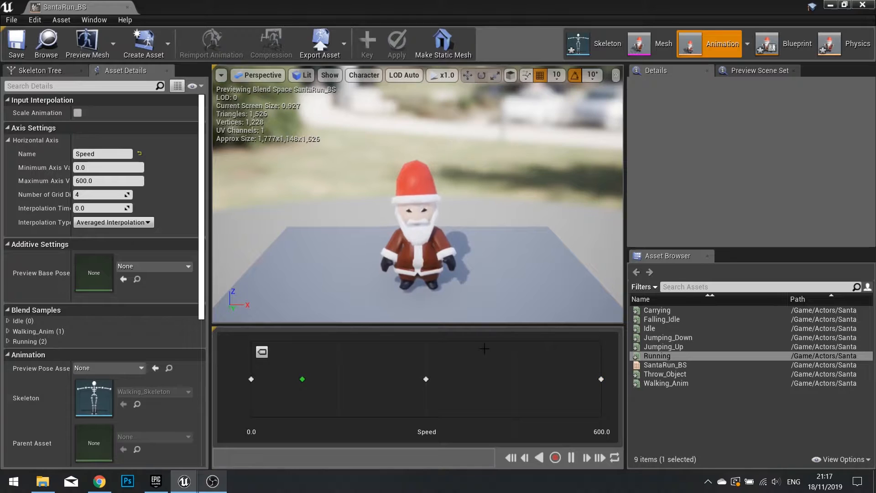
left_click_drag(302, 379, 425, 402)
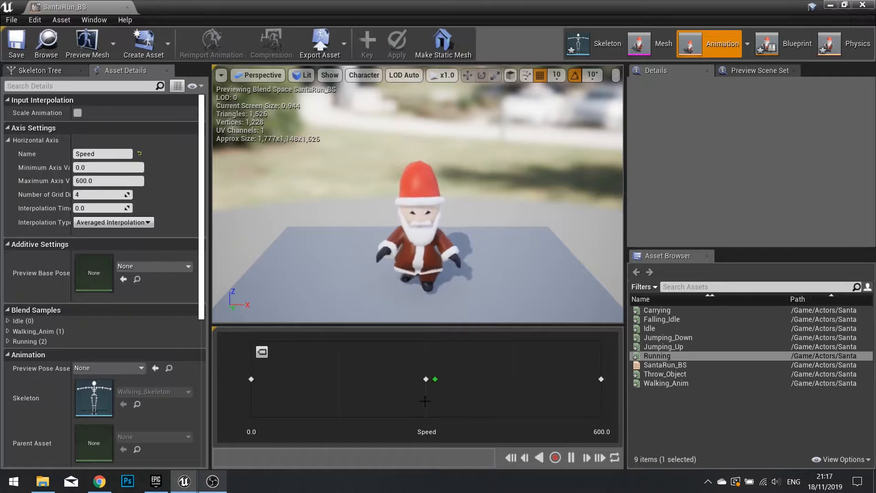
left_click(863, 6)
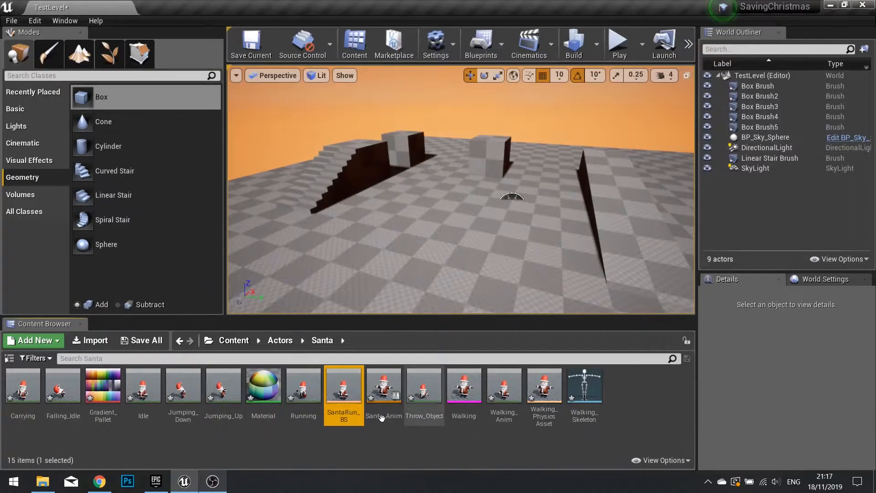
- In Santa_Anim's Idle/Walk/Run state, add a SantaRun_BS player and connect it to the Output Animation Pose's Result
double_click(385, 387)
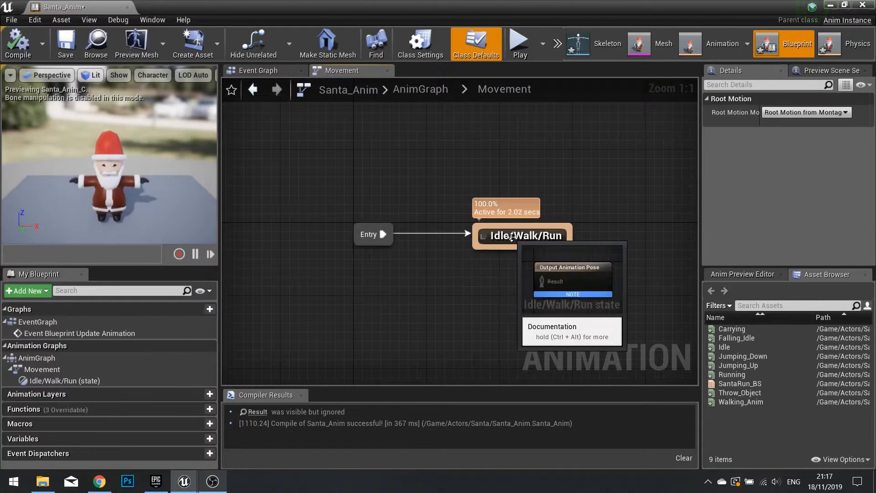
double_click(524, 235)
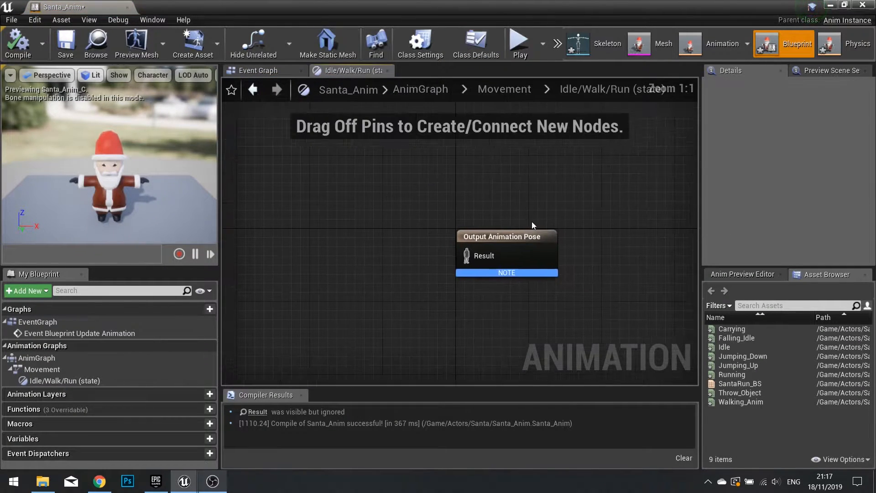
left_click_drag(433, 203, 632, 323)
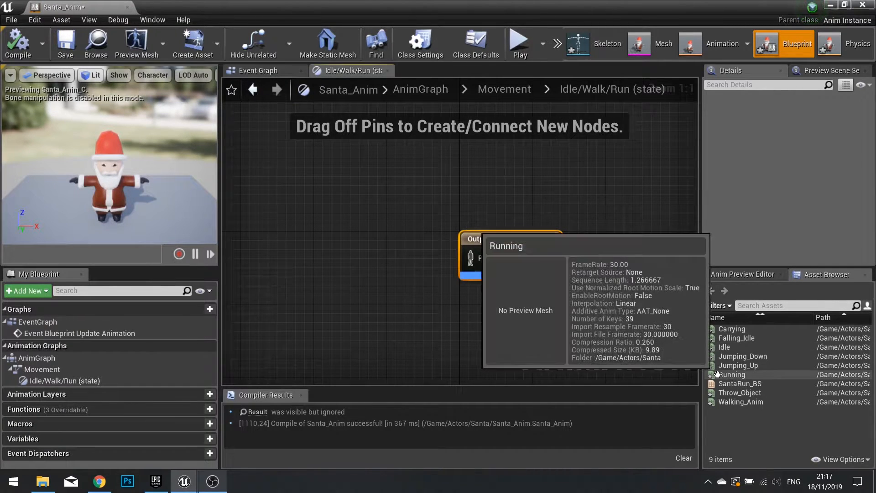
left_click_drag(765, 385, 336, 228)
left_click_drag(380, 249, 479, 265)
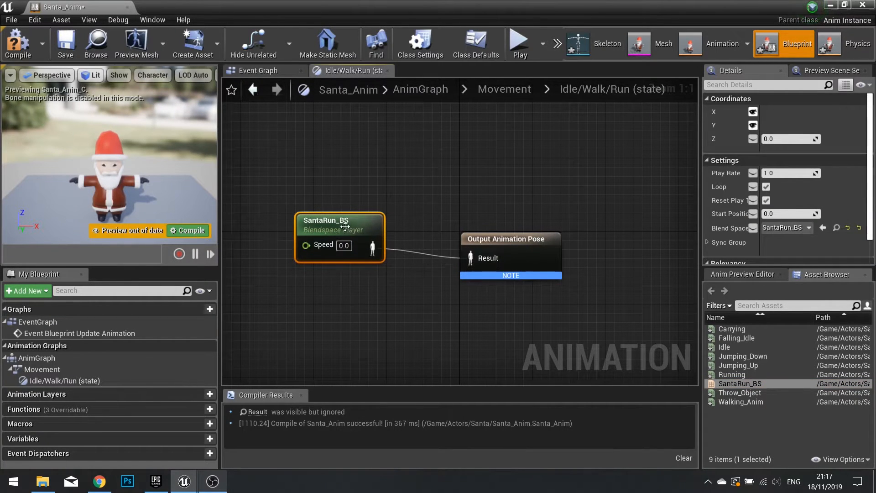
left_click_drag(345, 225, 372, 224)
right_click_drag(339, 302, 403, 311)
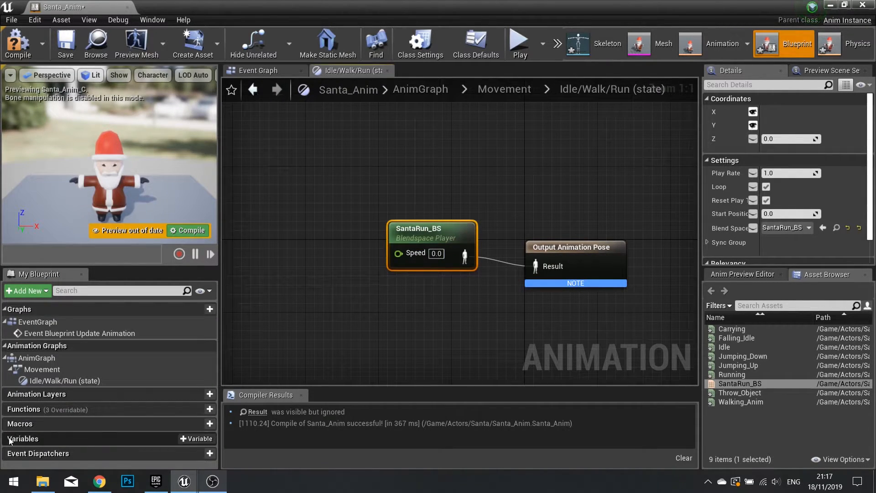
- Add a Float variable named Speed to Santa_Anim
left_click(189, 438)
type("Spee")
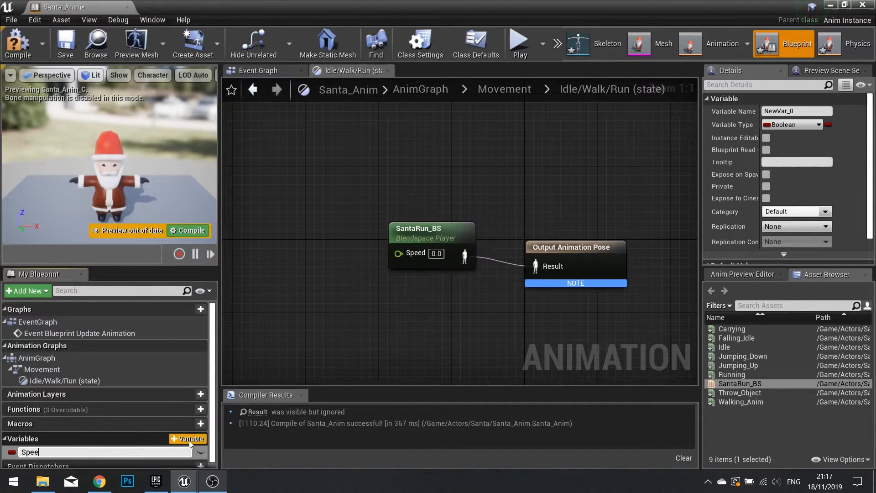
type("d")
key("Return")
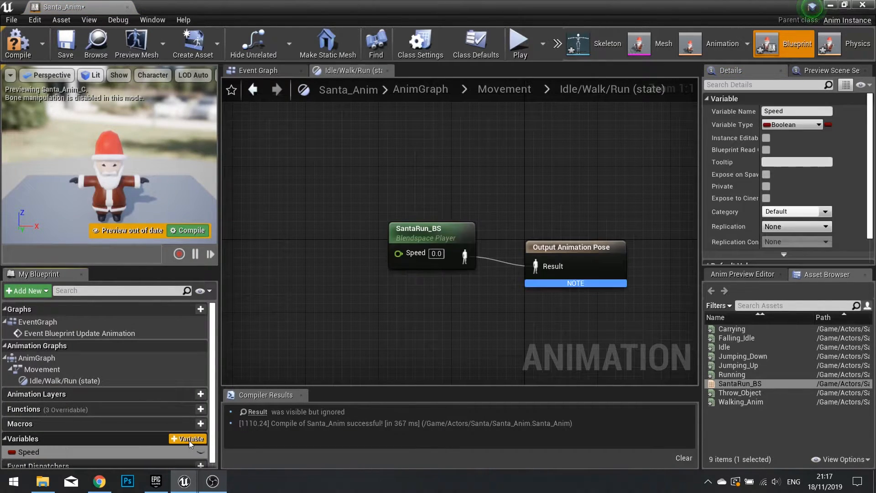
left_click(798, 128)
left_click(671, 197)
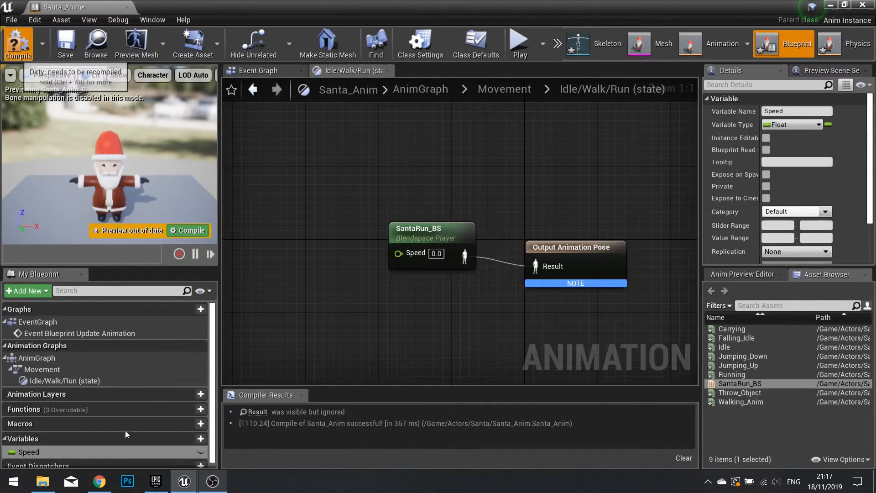
- Feed the Speed variable into the SantaRun_BS node's Speed input, compile, and return to the Movement state machine
left_click_drag(34, 452, 401, 264)
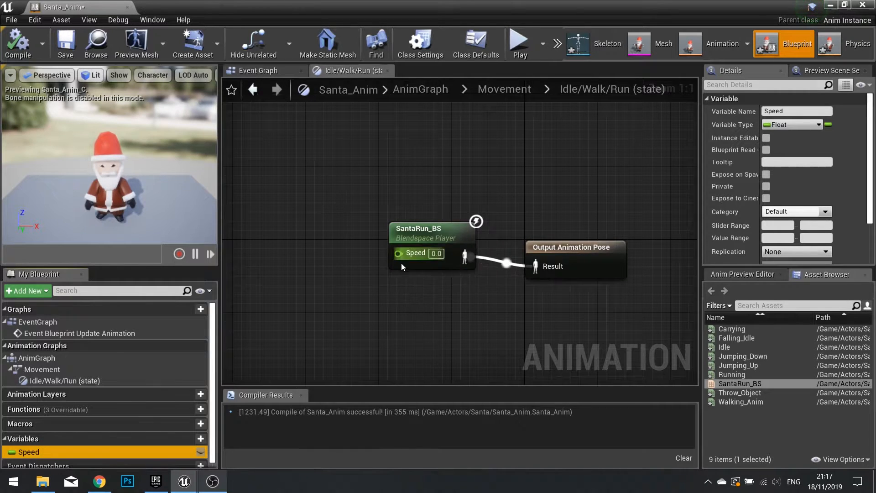
left_click(26, 58)
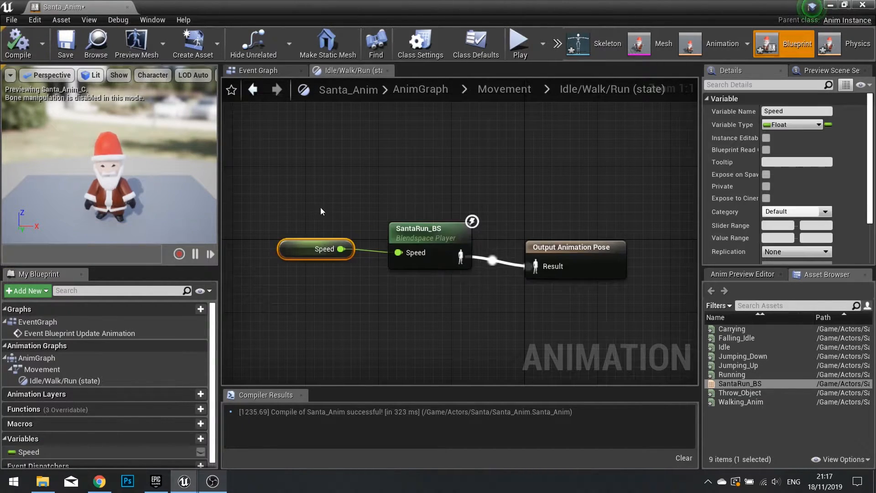
left_click(254, 90)
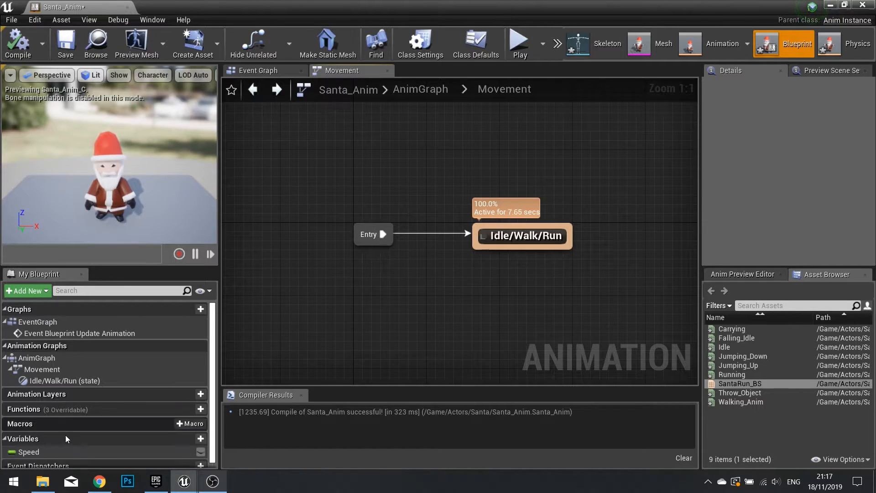
- In the Event Graph, add a branching Is Valid node for Try Get Pawn Owner's Return Value, executed from Event Blueprint Update Animation
left_click(55, 452)
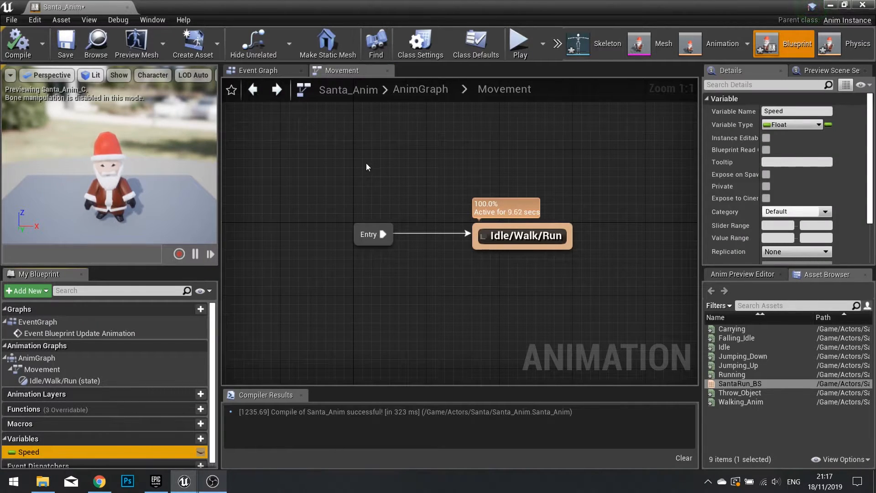
left_click(260, 72)
right_click_drag(322, 108, 420, 237)
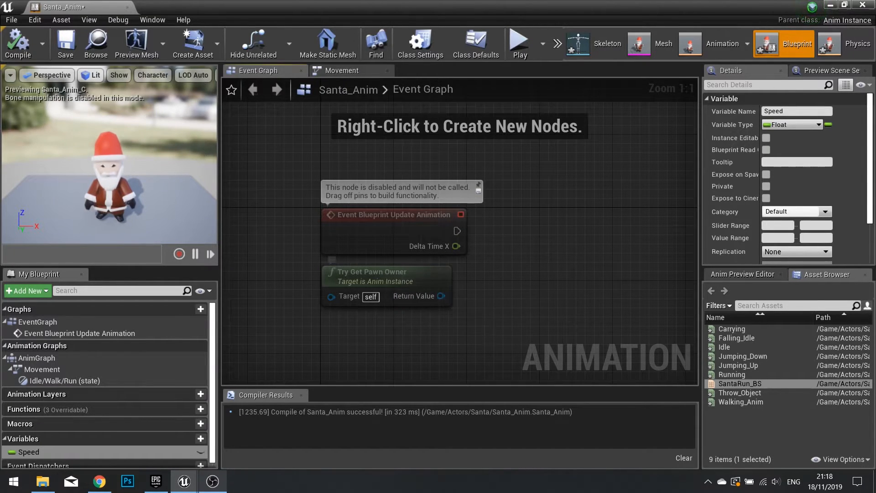
right_click_drag(487, 330, 389, 330)
left_click_drag(343, 297, 421, 231)
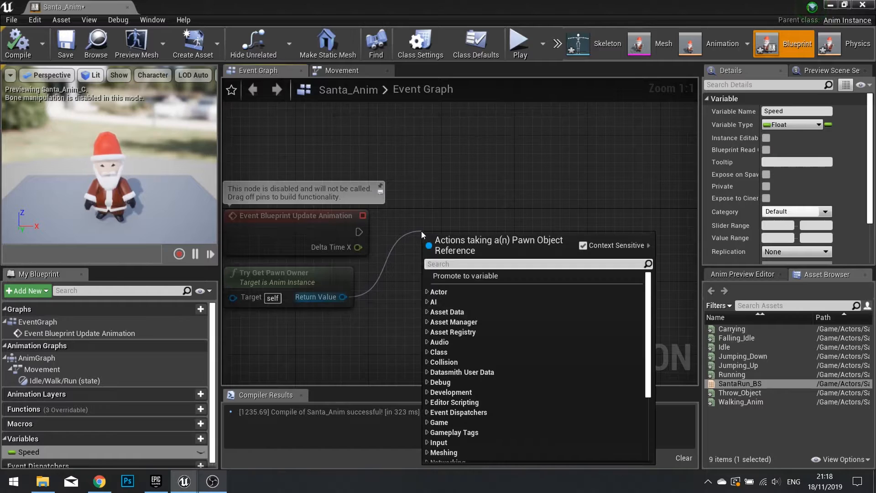
type("is")
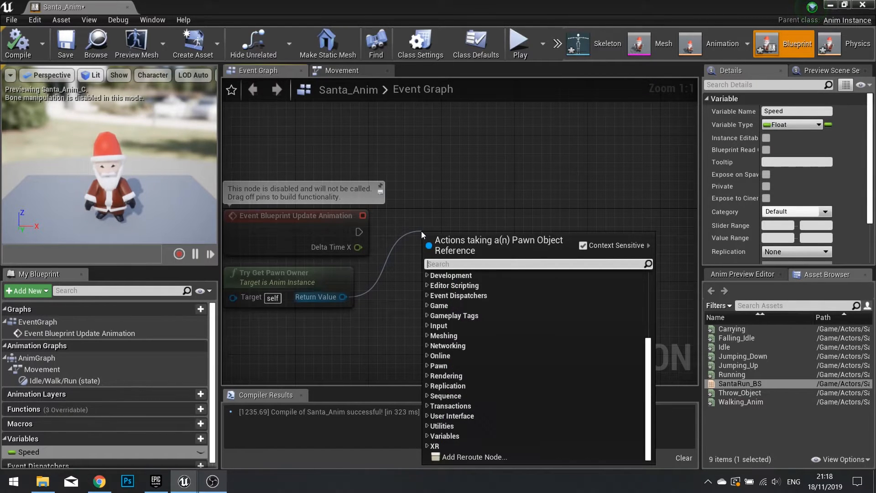
type("valid")
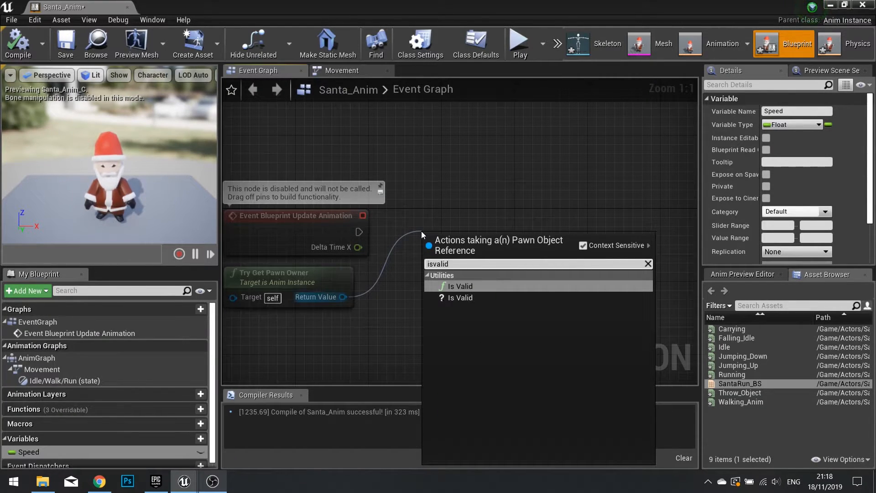
left_click(460, 298)
left_click_drag(433, 232, 359, 232)
- Add a Get Movement Component node from Try Get Pawn Owner's Return Value and place it below the Is Valid node
right_click_drag(522, 299, 442, 223)
right_click_drag(332, 239, 499, 256)
left_click_drag(424, 264, 603, 297)
type("ge")
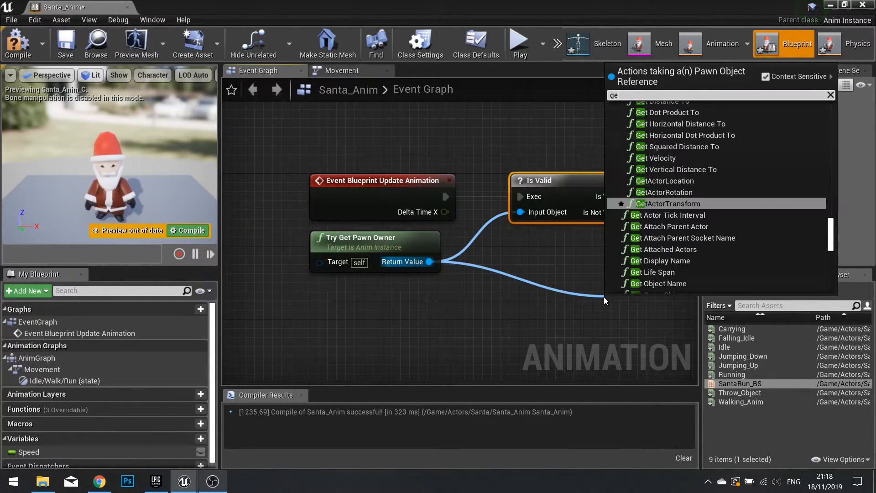
type("t movement")
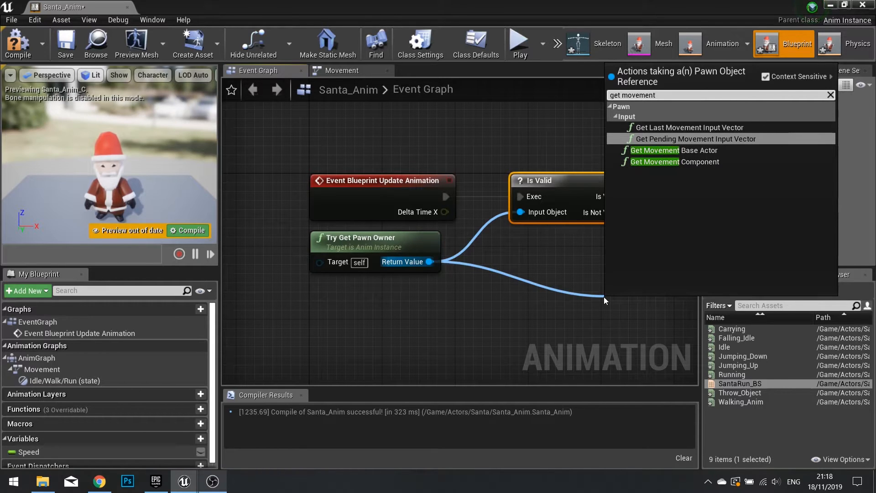
left_click(654, 161)
right_click_drag(676, 272, 485, 237)
left_click_drag(480, 272, 425, 235)
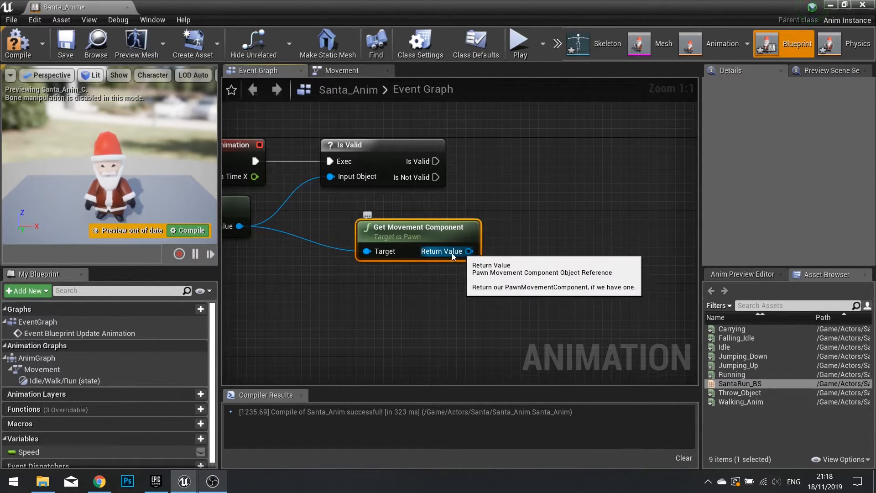
- Add a Get Velocity node from Get Movement Component's Return Value and place it beside that node
left_click_drag(459, 254, 565, 270)
type("get")
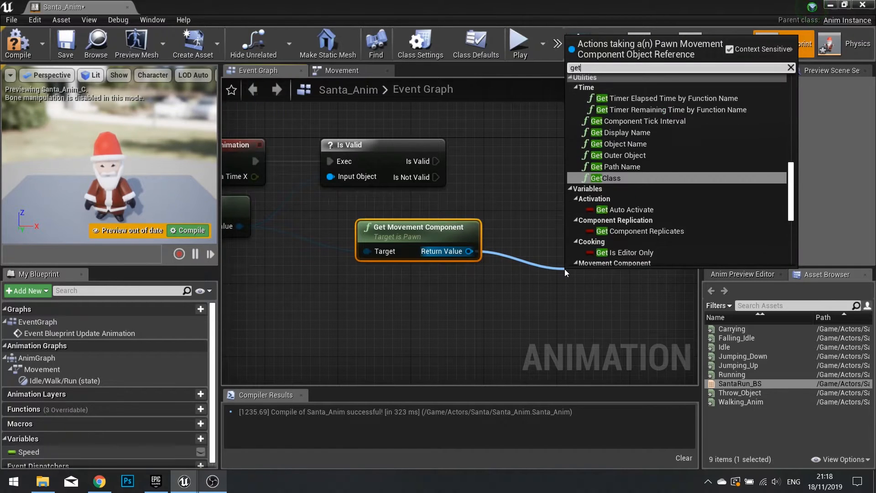
type(" velocity")
key("Return")
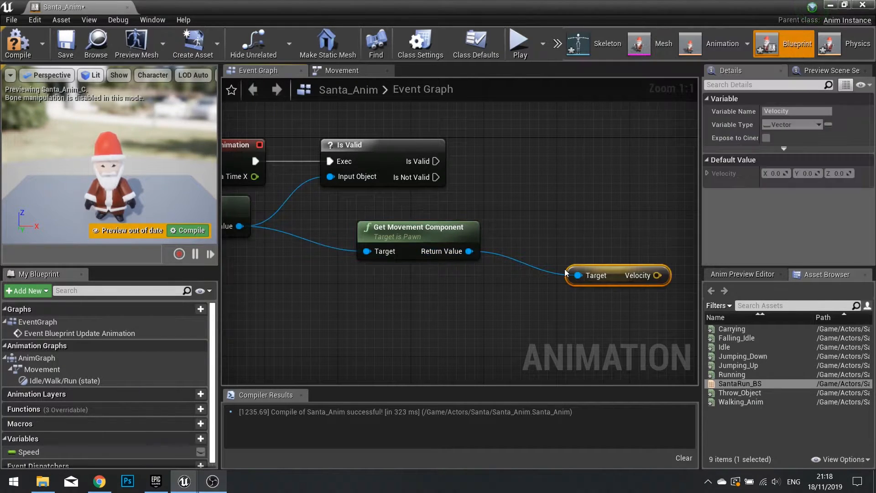
left_click_drag(622, 283, 568, 274)
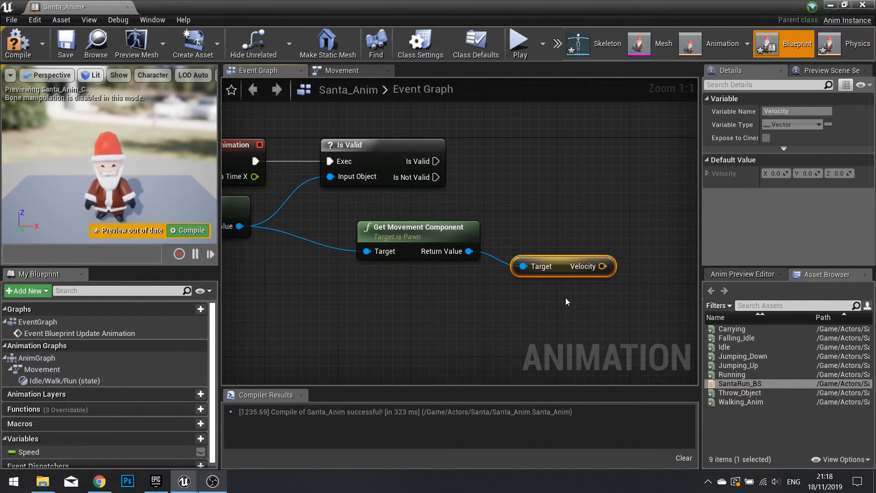
- Add a VectorLength node from the Velocity output and align it with the Velocity node
right_click_drag(565, 297, 445, 298)
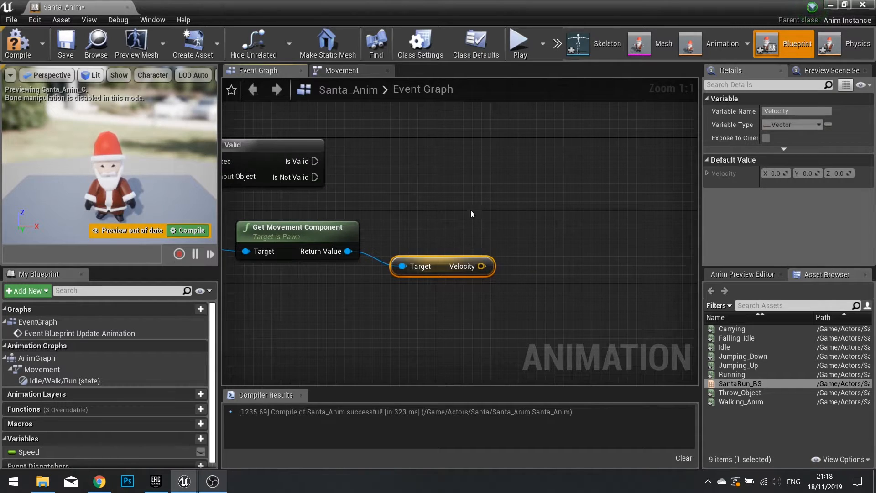
left_click_drag(481, 266, 544, 264)
type("vectorle")
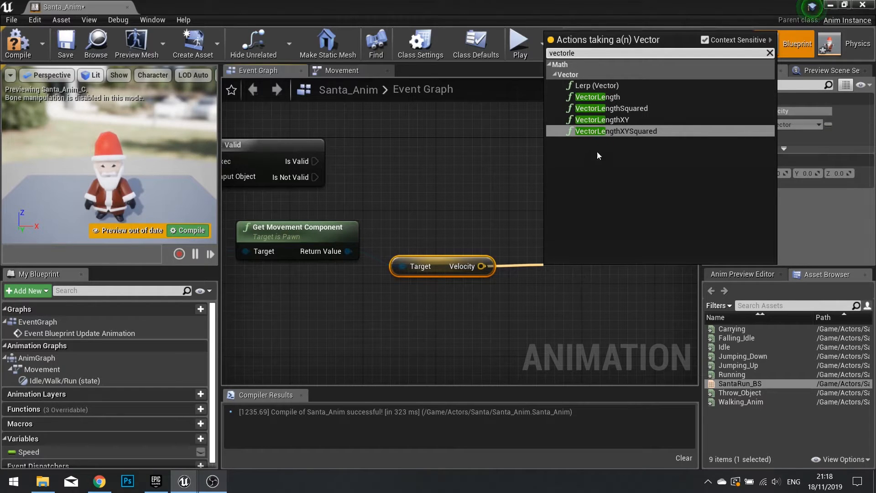
left_click(597, 97)
left_click_drag(591, 275, 572, 259)
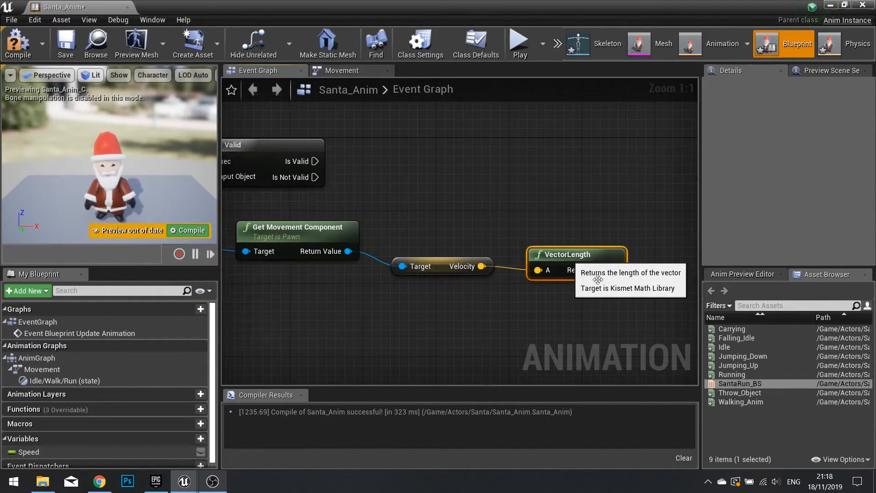
- Add a Set node for the Speed variable, fed by VectorLength's Return Value
right_click_drag(619, 295, 453, 272)
left_click_drag(29, 452, 445, 249)
left_click(521, 183)
right_click_drag(439, 212, 549, 226)
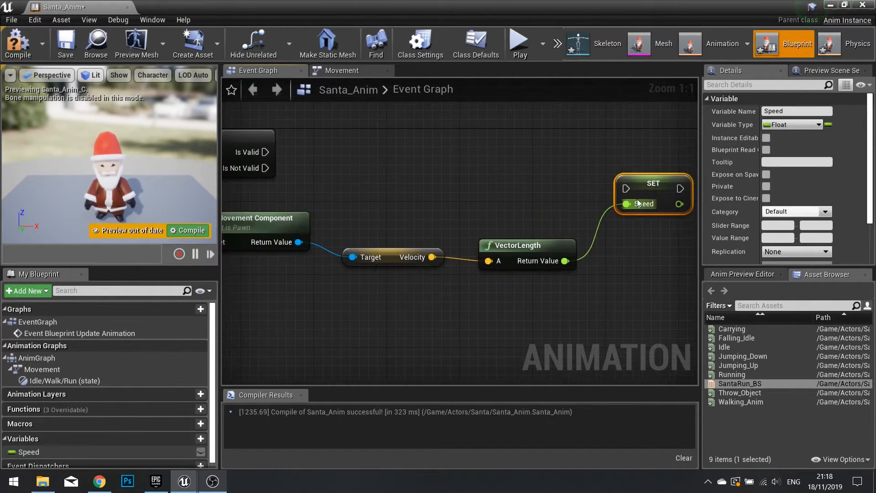
- Connect the Is Valid execution output to the Set Speed node, align the node with it, and compile Santa_Anim
left_click_drag(627, 188, 266, 152)
left_click_drag(640, 177, 645, 145)
right_click_drag(492, 202, 620, 204)
left_click(17, 43)
right_click_drag(442, 320, 319, 321)
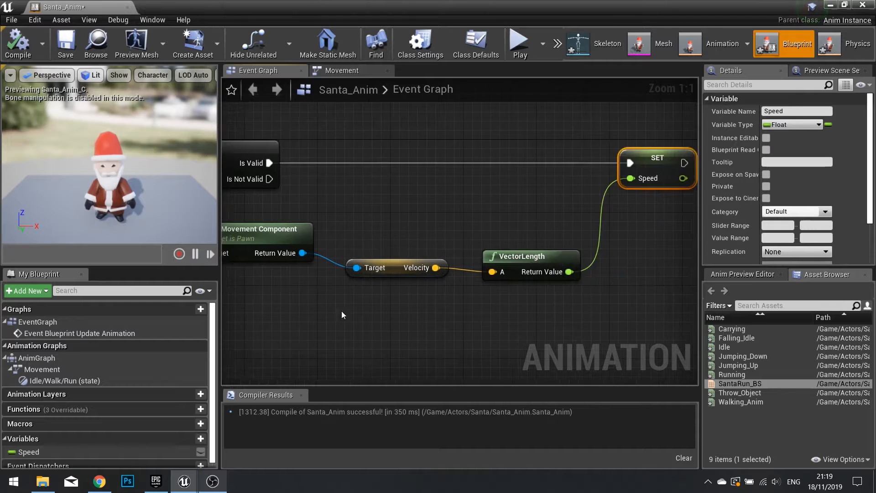
scroll(371, 296, "down", 2)
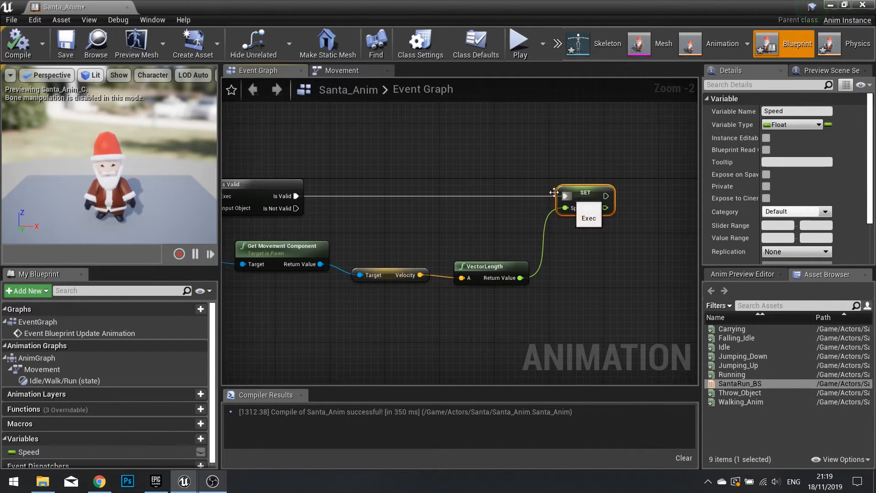
- Close Santa_Anim and create a Character-based Blueprint Class named Santa in the Actors/Santa folder
left_click(863, 4)
left_click(555, 452)
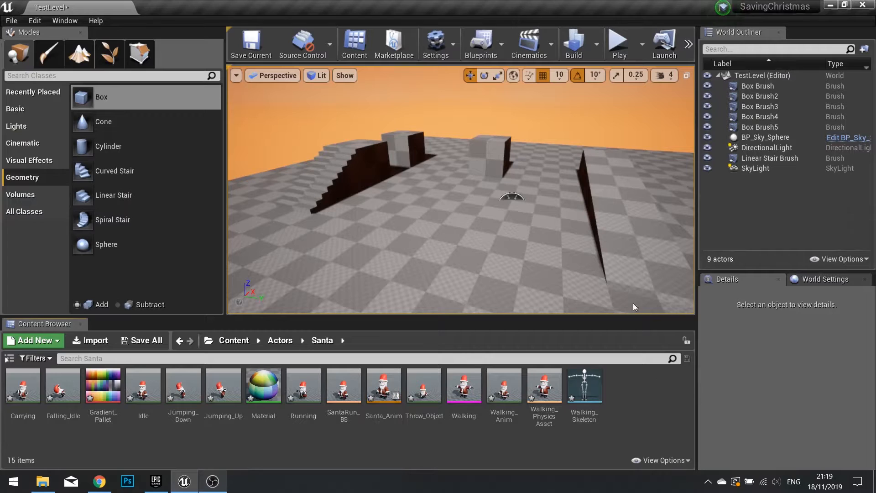
right_click(624, 388)
left_click(661, 174)
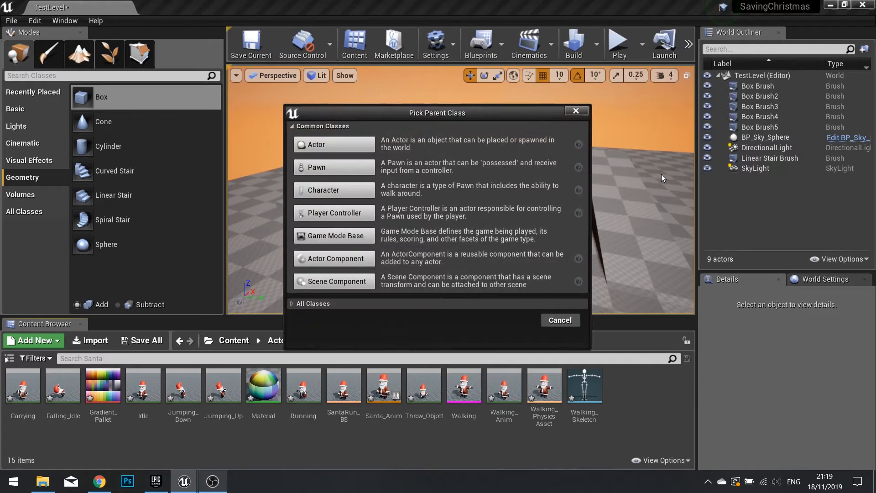
left_click(355, 190)
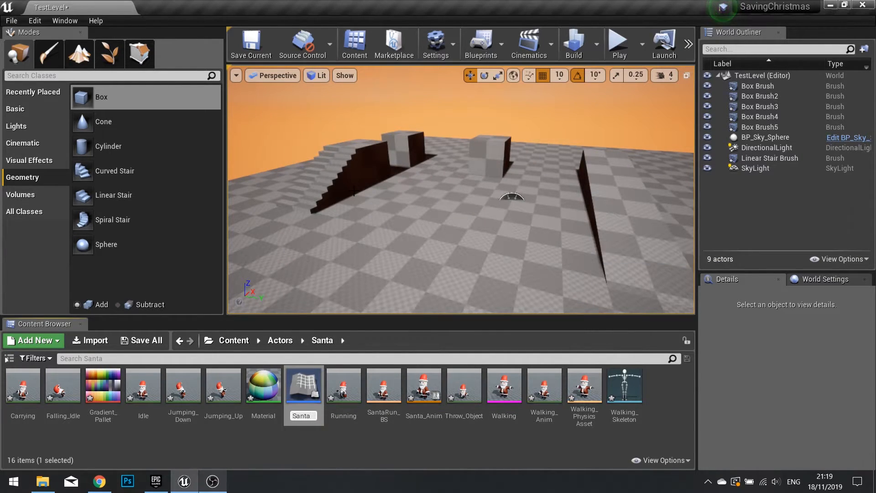
key("Return")
- Open the Santa blueprint and assign the Walking skeletal mesh to its inherited Mesh component
double_click(352, 383)
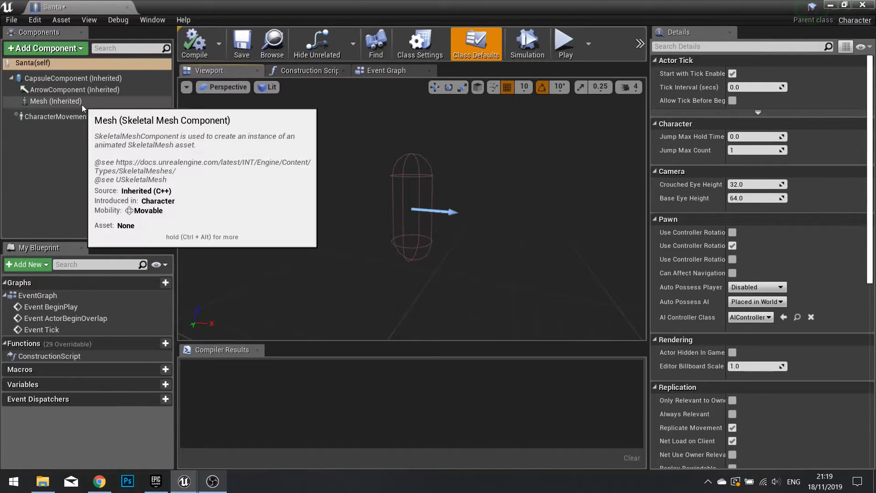
left_click(48, 101)
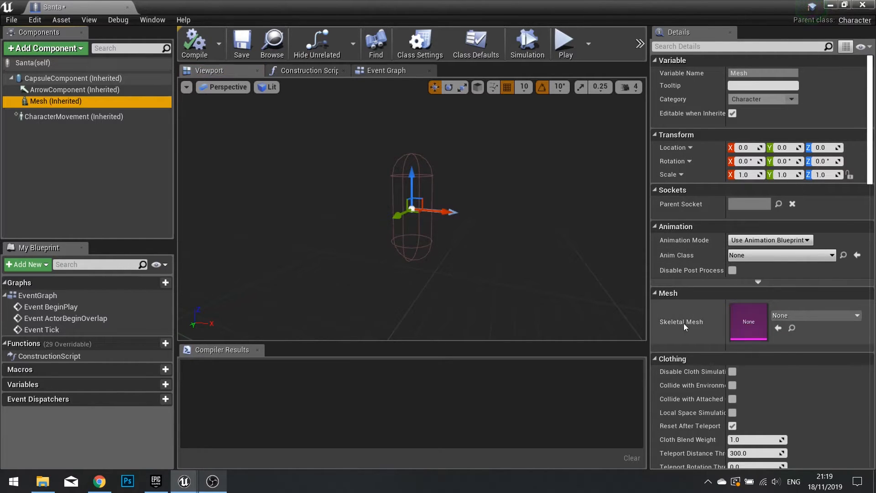
left_click(796, 316)
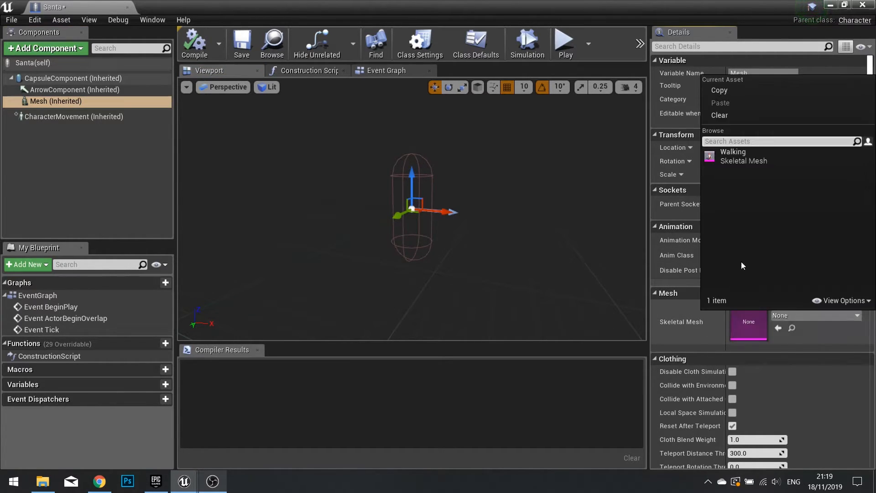
left_click(741, 164)
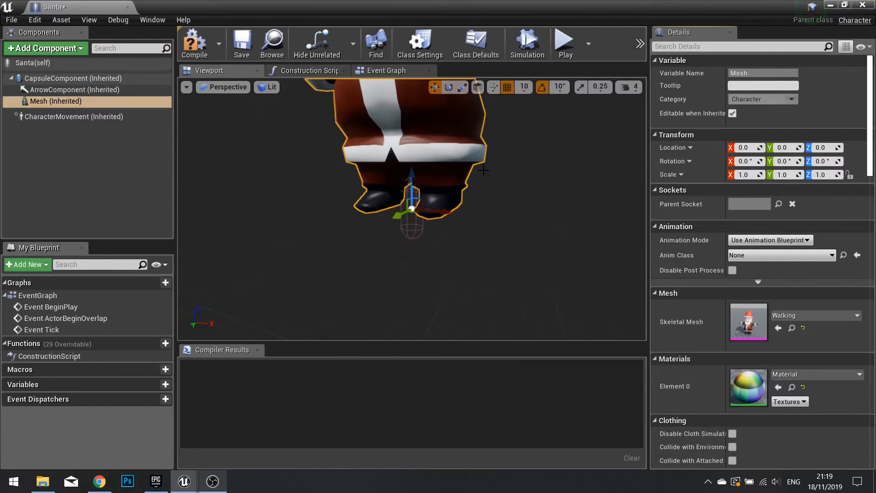
- Scale the Mesh component uniformly to about 0.169 and lower it to Z -90 so Santa fits the capsule
mouse_move(456, 148)
left_mouse_down("alt")
mouse_move(384, 148)
mouse_move(455, 148)
left_mouse_up("alt")
right_click_drag(458, 131, 462, 104)
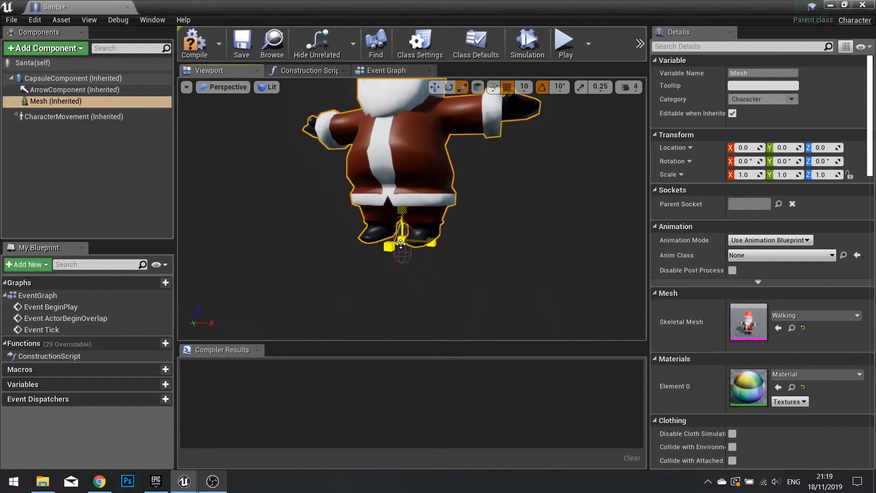
left_click_drag(403, 238, 384, 253)
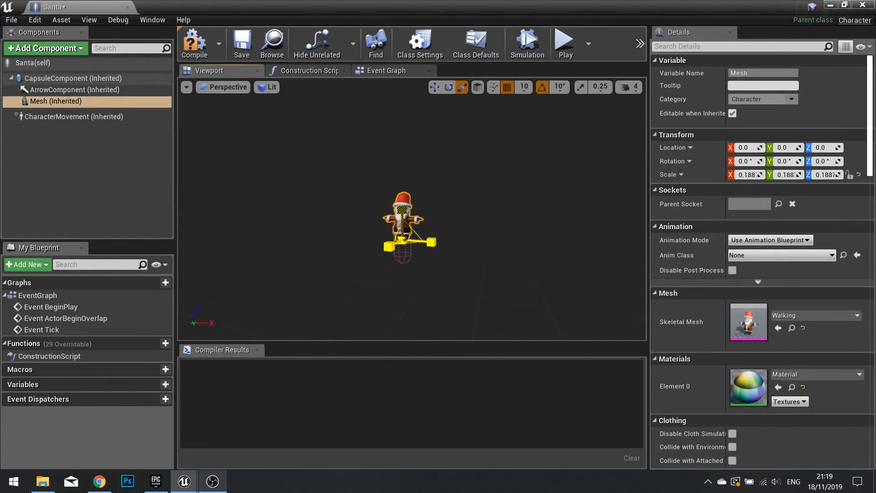
key("w")
scroll(416, 218, "up", 5)
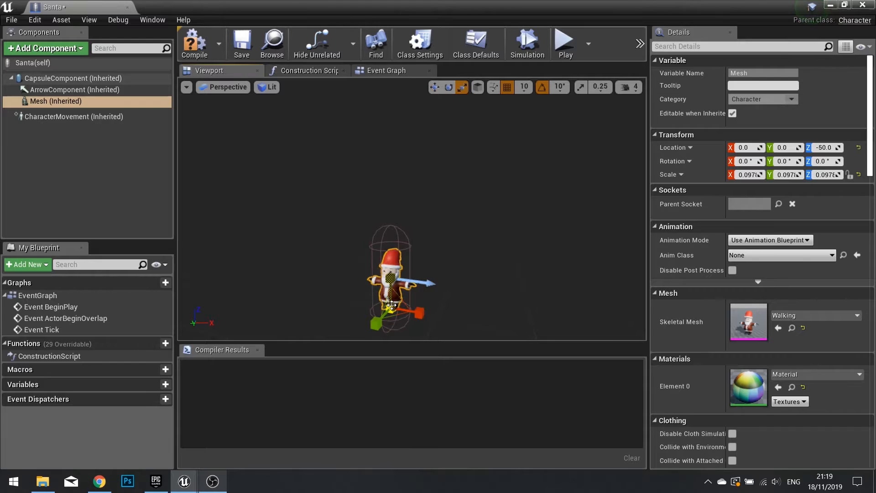
mouse_move(391, 306)
left_mouse_down()
mouse_move(410, 288)
mouse_move(385, 313)
left_mouse_up()
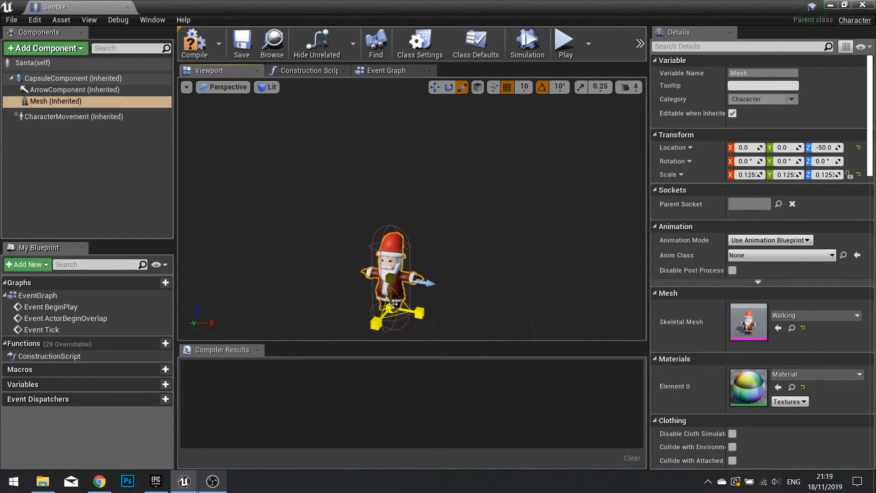
key("e")
key("w")
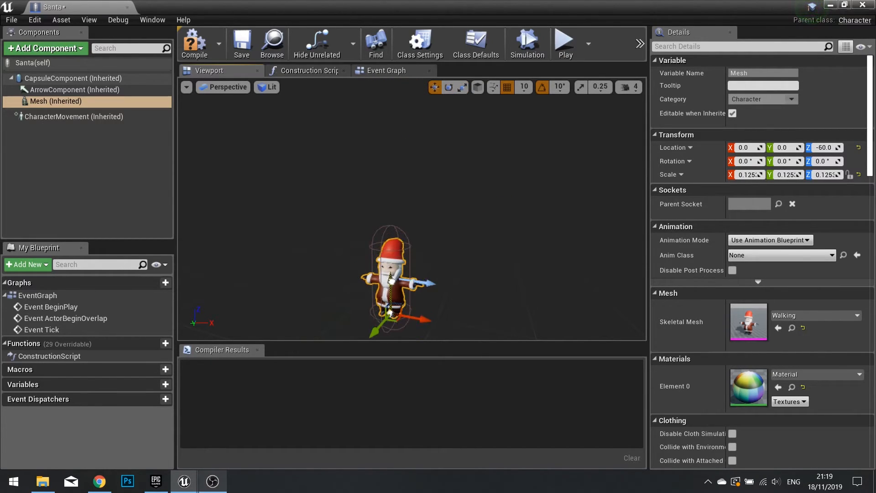
left_click_drag(393, 323, 399, 317)
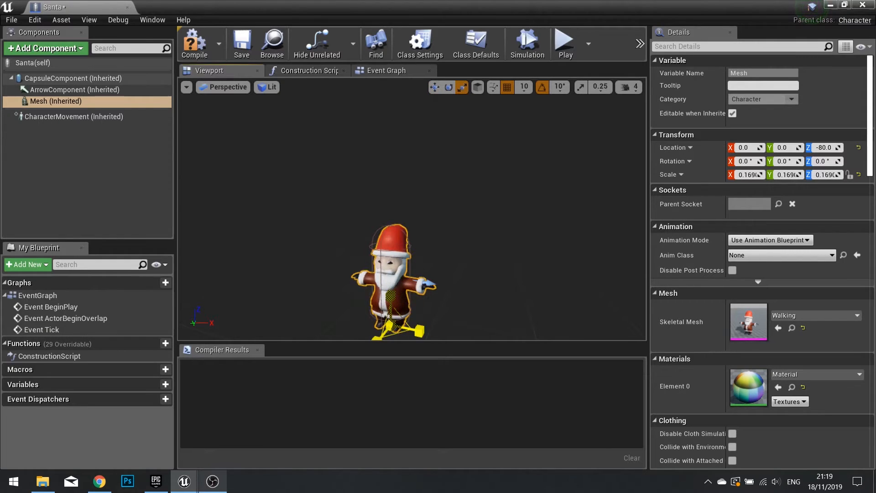
left_click_drag(447, 297, 475, 298, "alt")
middle_click_drag(446, 297, 408, 350)
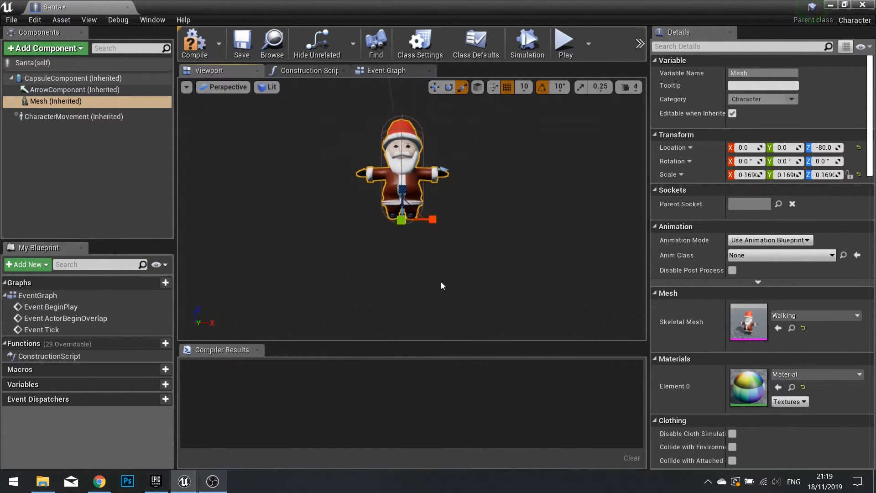
scroll(432, 264, "up", 5)
left_click_drag(392, 199, 392, 209)
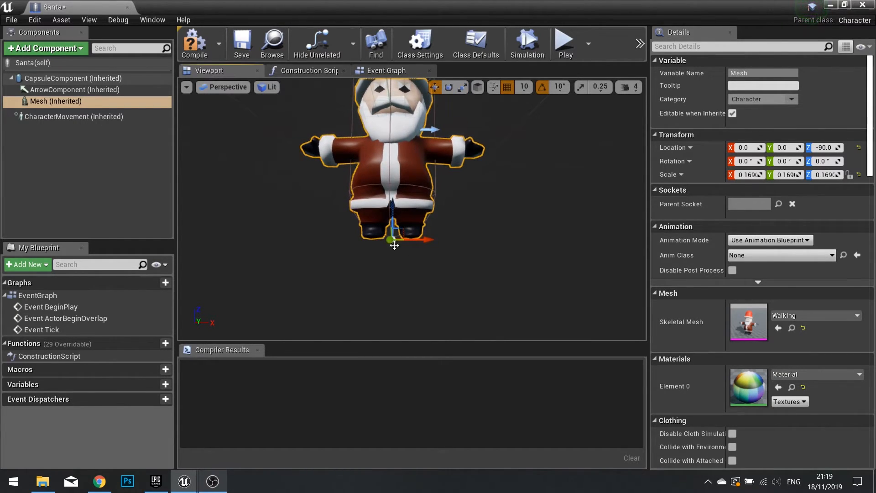
- Rotate the Mesh component to -90° about Z so Santa faces along the forward arrow
left_click_drag(474, 204, 433, 224, "alt")
scroll(473, 204, "down", 4)
mouse_move(489, 207)
left_mouse_down("alt")
mouse_move(439, 205)
mouse_move(479, 207)
left_mouse_up("alt")
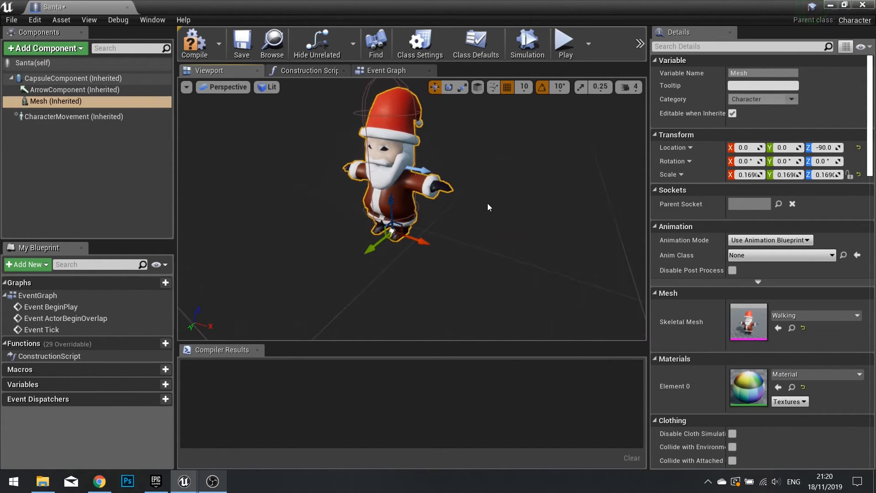
key("e")
left_click_drag(392, 264, 393, 263)
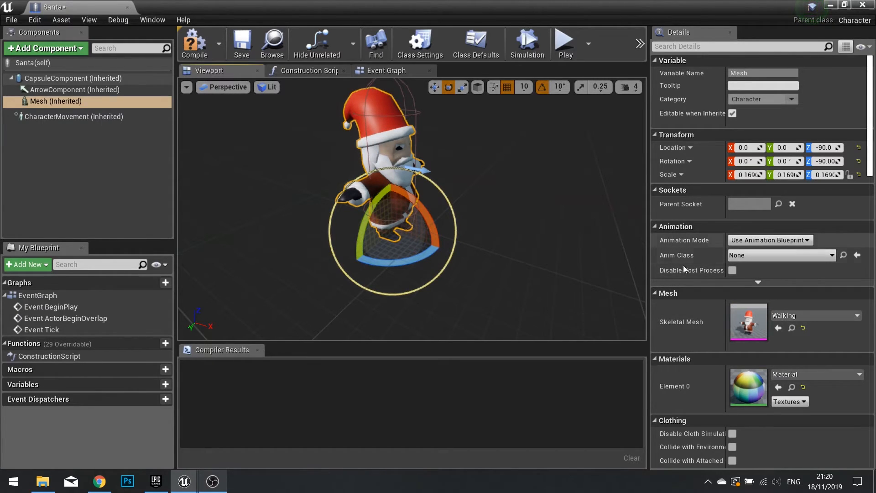
- Set the Mesh component's Anim Class to Santa_Anim and compile the Santa blueprint
left_click(782, 256)
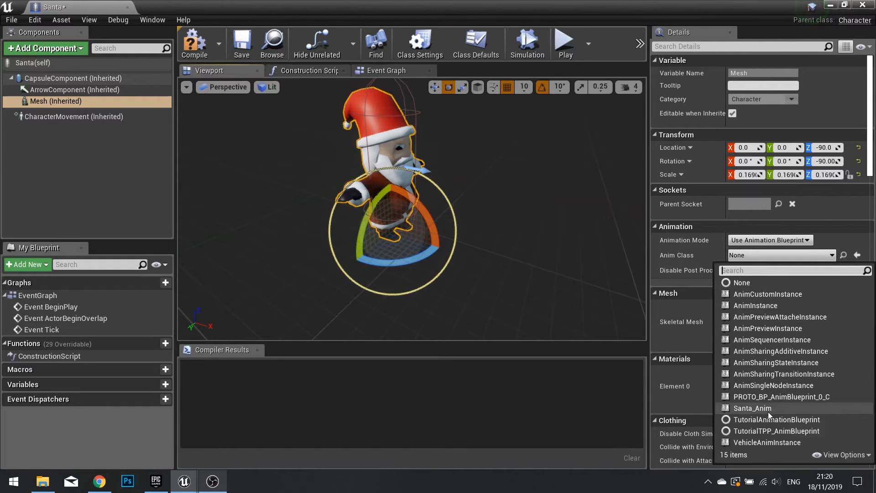
left_click(769, 408)
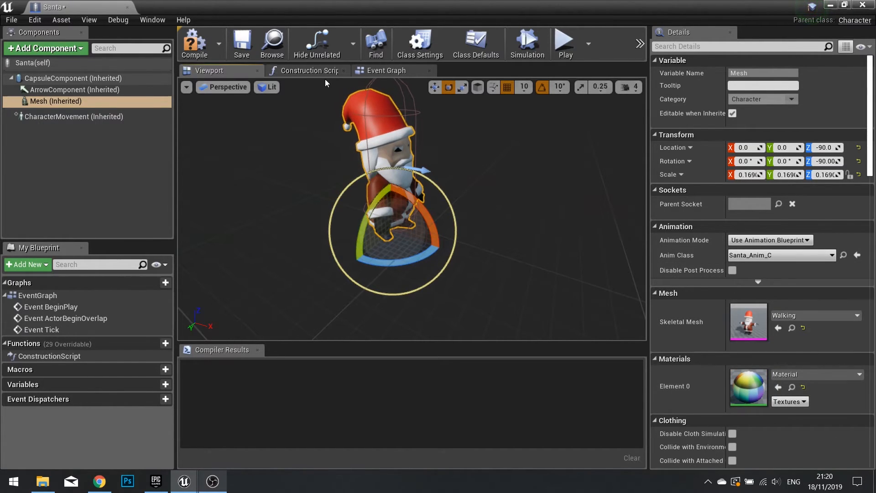
left_click(209, 47)
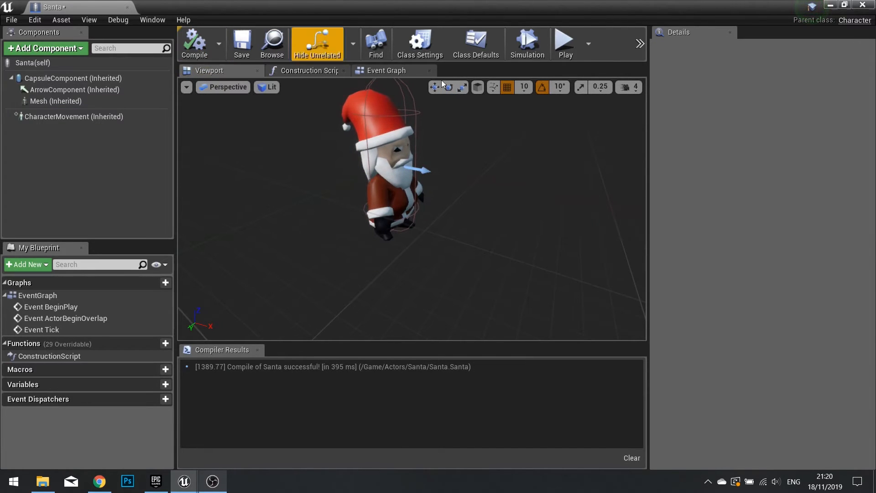
- Close the Santa blueprint, place a Santa character in the test level, and view it from several sides
left_click(867, 6)
left_click_drag(346, 387, 392, 233)
right_click_drag(392, 233, 476, 263)
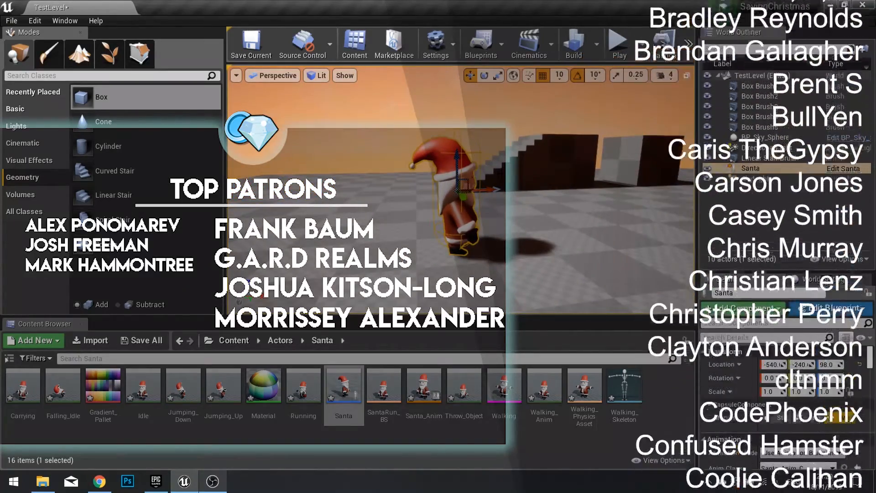
right_click_drag(484, 194, 593, 201)
right_click_drag(479, 209, 476, 209)
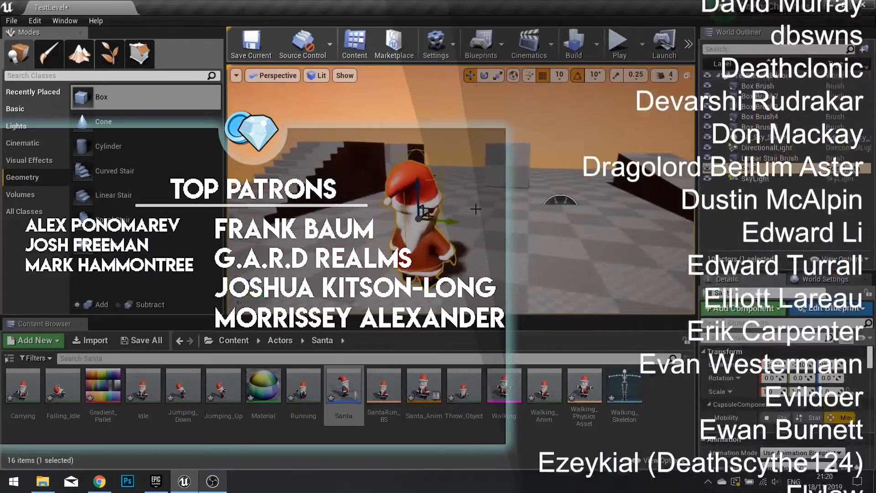